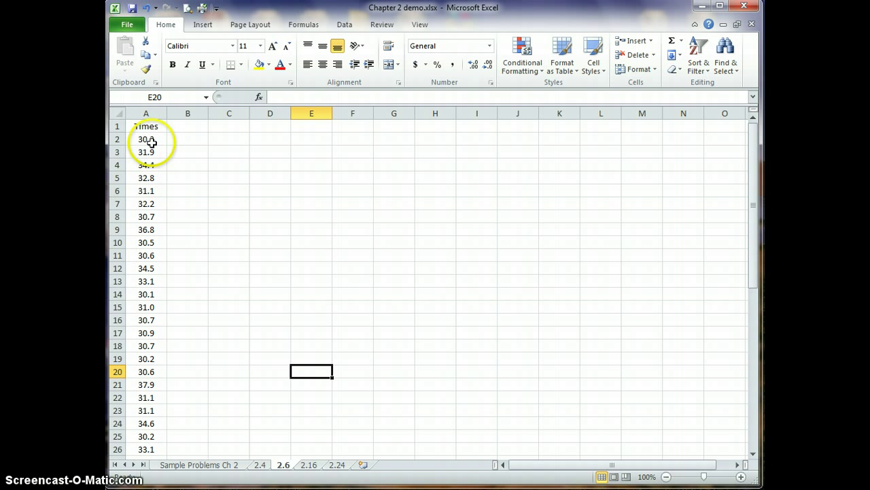
Sort the Times values in A2:A51 from smallest to largest
{"action": "left_click_drag", "start_coordinate": [146, 138], "coordinate": [140, 415]}
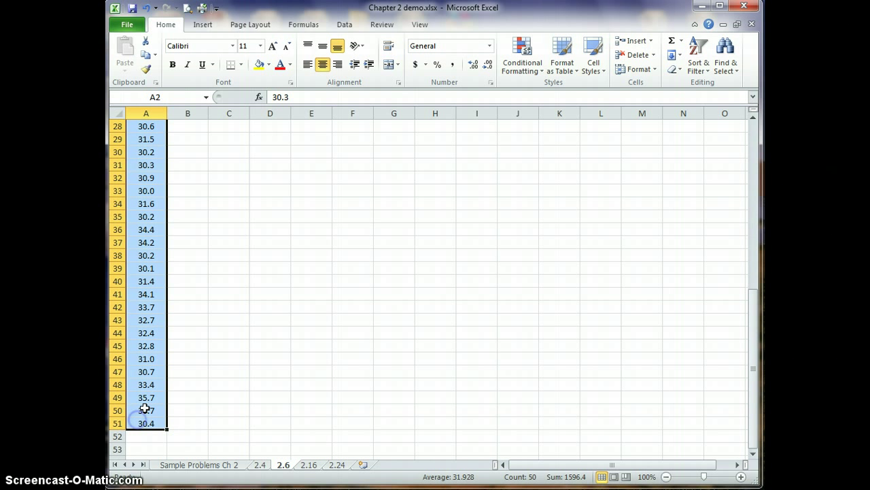
{"action": "left_click", "coordinate": [702, 70]}
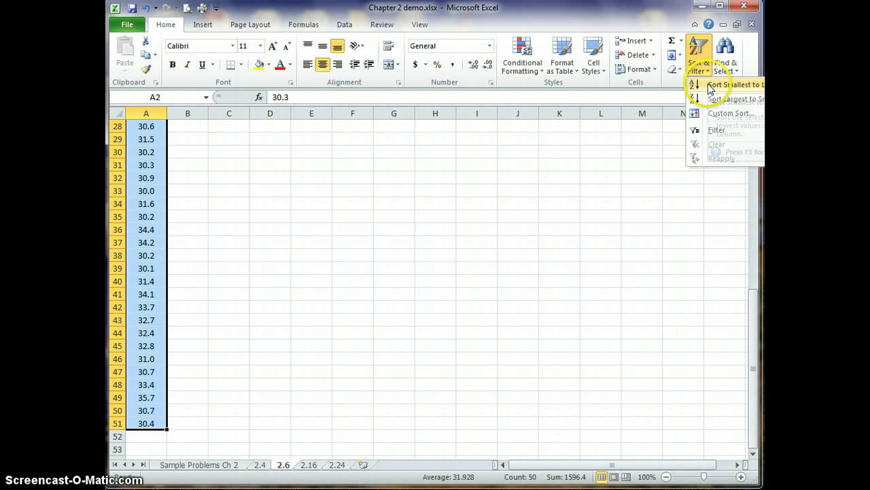
{"action": "left_click", "coordinate": [711, 85]}
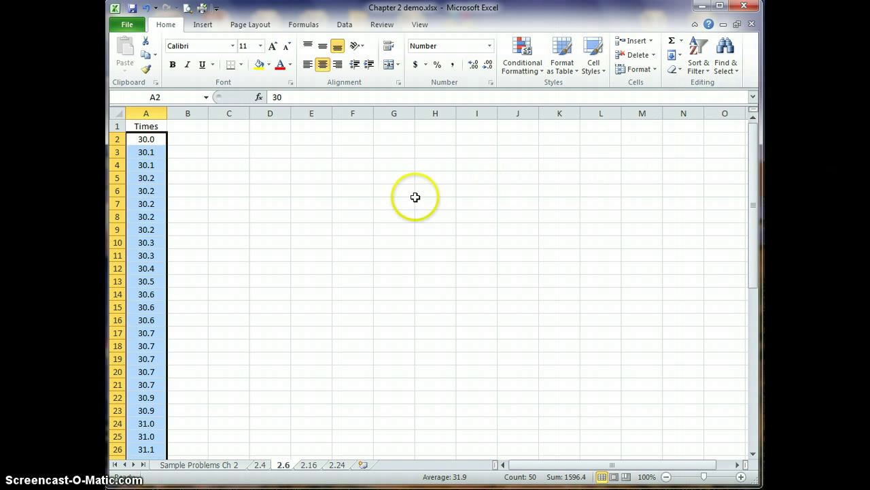
{"action": "left_click", "coordinate": [174, 150]}
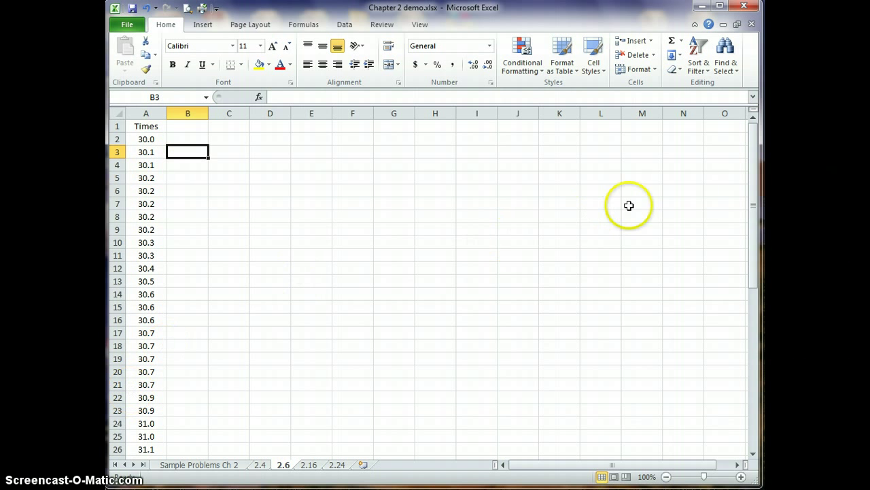
Examine the sorted Times column through row 51 to find the range of values the stems must cover
{"action": "left_click_drag", "start_coordinate": [752, 204], "coordinate": [725, 414]}
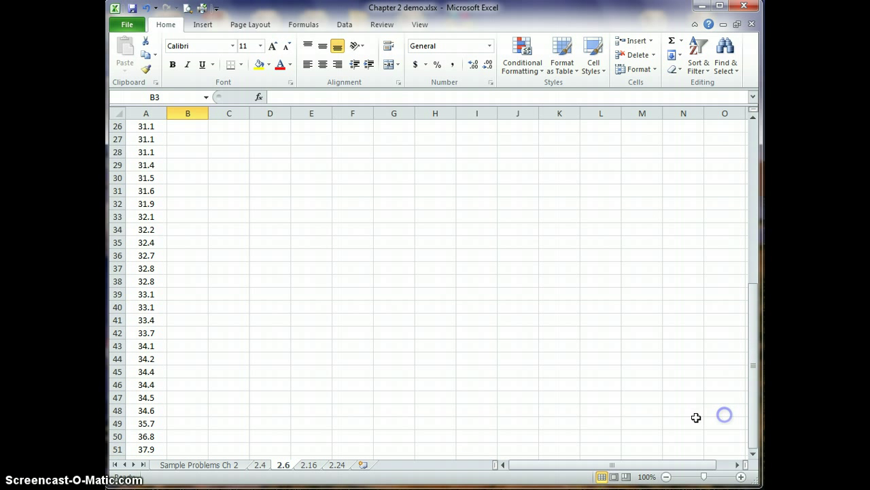
{"action": "left_click", "coordinate": [194, 428]}
{"action": "key", "text": "Down"}
{"action": "key", "text": "Down"}
{"action": "key", "text": "Down"}
{"action": "key", "text": "Down"}
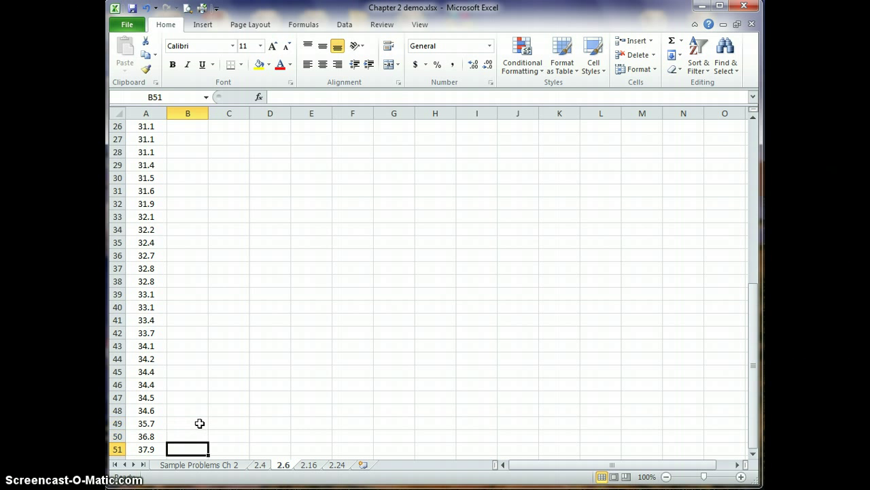
{"action": "key", "text": "Up"}
{"action": "key", "text": "Up"}
{"action": "key", "text": "Up"}
{"action": "key", "text": "Up"}
{"action": "key", "text": "Up"}
{"action": "key", "text": "Up"}
{"action": "key", "text": "Up"}
{"action": "key", "text": "Up"}
{"action": "key", "text": "Up"}
{"action": "key", "text": "Up"}
{"action": "key", "text": "Up"}
{"action": "key", "text": "Up"}
{"action": "key", "text": "Up"}
{"action": "key", "text": "Up"}
{"action": "key", "text": "Up"}
{"action": "key", "text": "Up"}
{"action": "key", "text": "Up"}
{"action": "key", "text": "Up"}
{"action": "key", "text": "Up"}
{"action": "key", "text": "Up"}
{"action": "key", "text": "Up"}
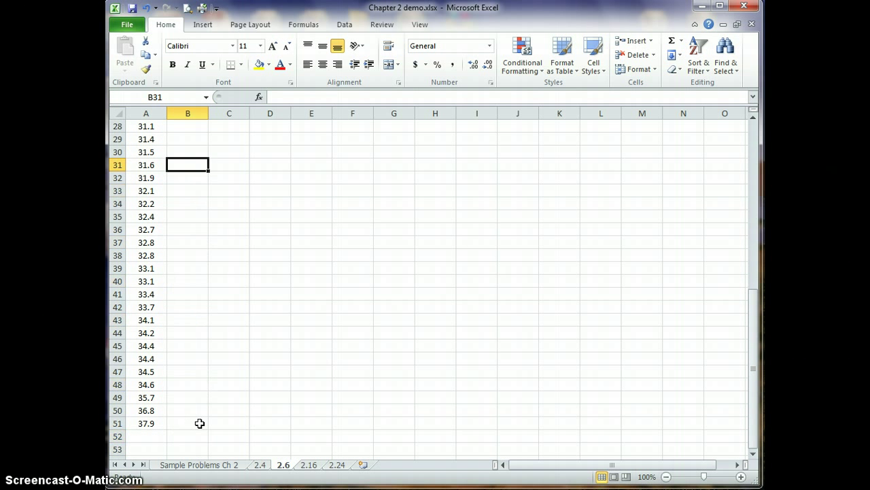
Enter the headings Stem in C1 and Leaf in D1
{"action": "key", "text": "Right"}
{"action": "key", "text": "Right"}
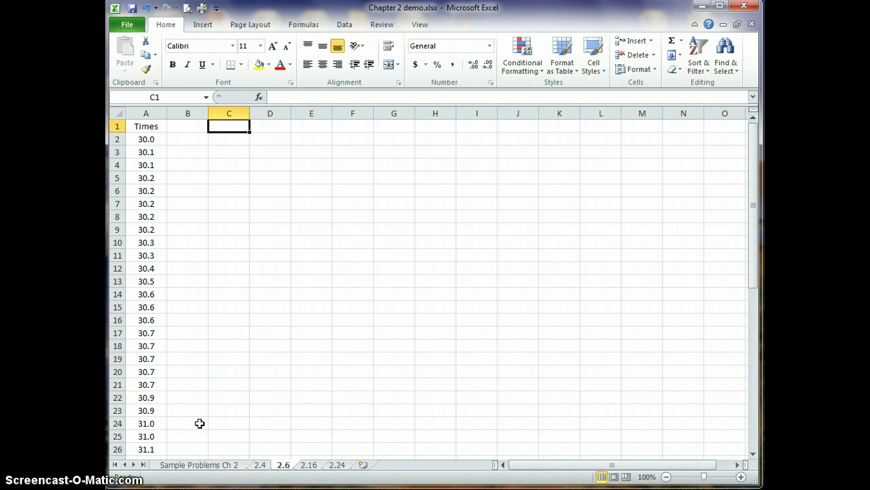
{"action": "key", "text": "Left"}
{"action": "type", "text": "Stem"}
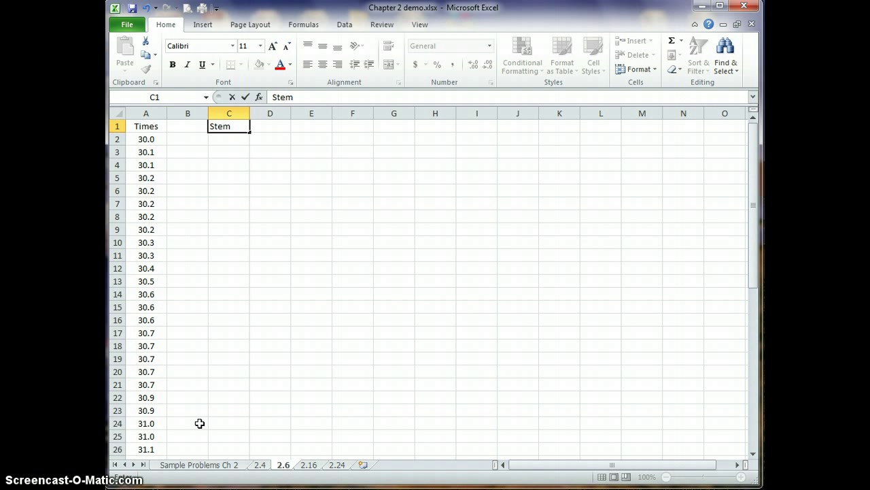
{"action": "key", "text": "Right"}
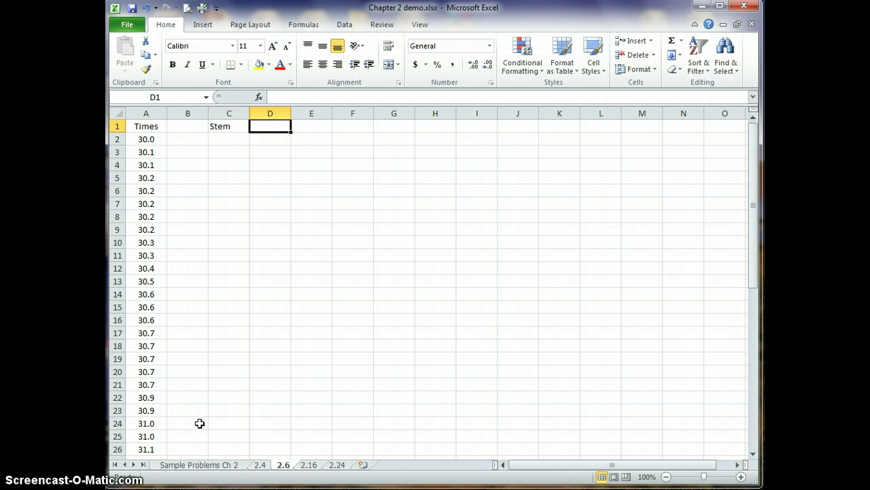
{"action": "type", "text": "Leaf"}
{"action": "key", "text": "Return"}
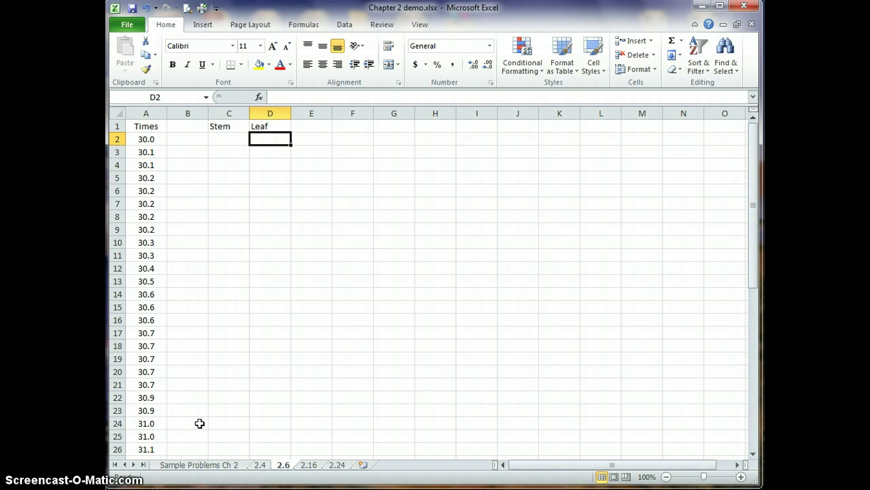
Fill the Stem column, C2 to C9, with the whole numbers 30 through 37
{"action": "key", "text": "Left"}
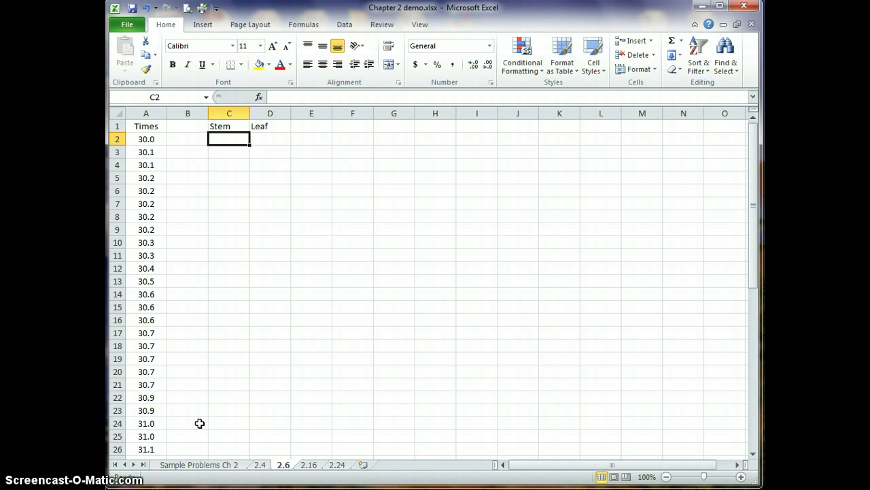
{"action": "type", "text": "30"}
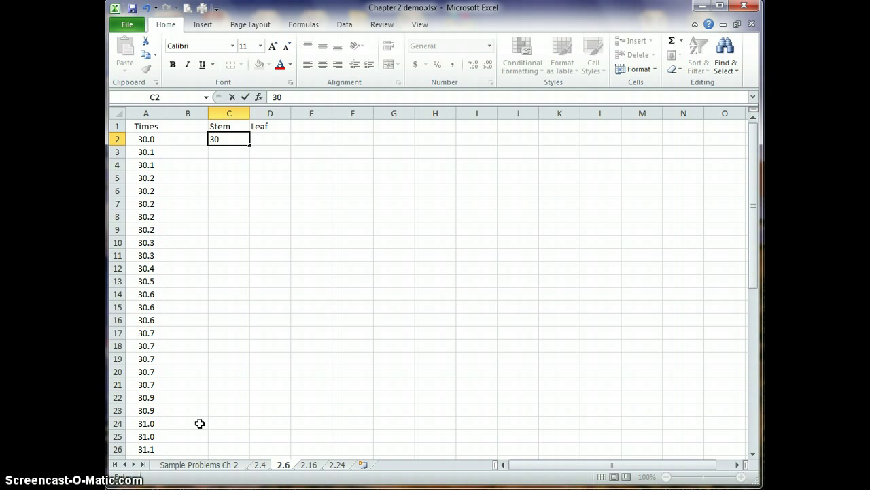
{"action": "key", "text": "Return"}
{"action": "type", "text": "31"}
{"action": "key", "text": "Return"}
{"action": "type", "text": "32"}
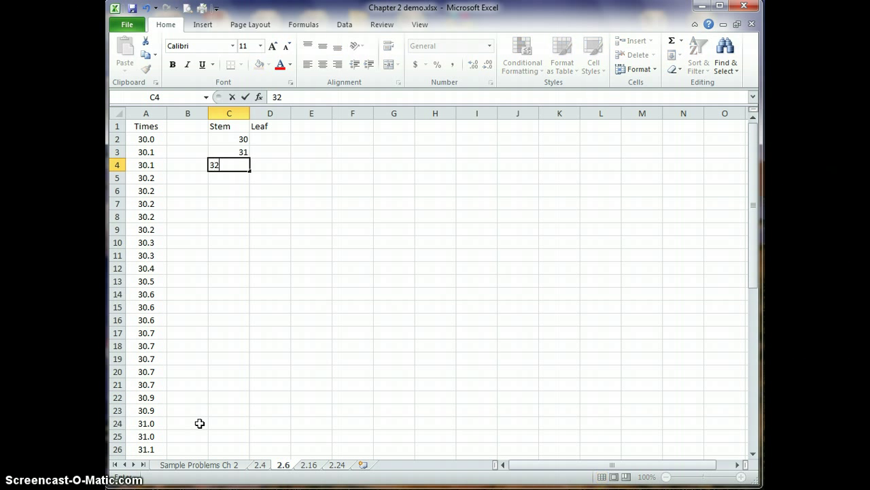
{"action": "key", "text": "Return"}
{"action": "type", "text": "33"}
{"action": "key", "text": "Return"}
{"action": "type", "text": "34"}
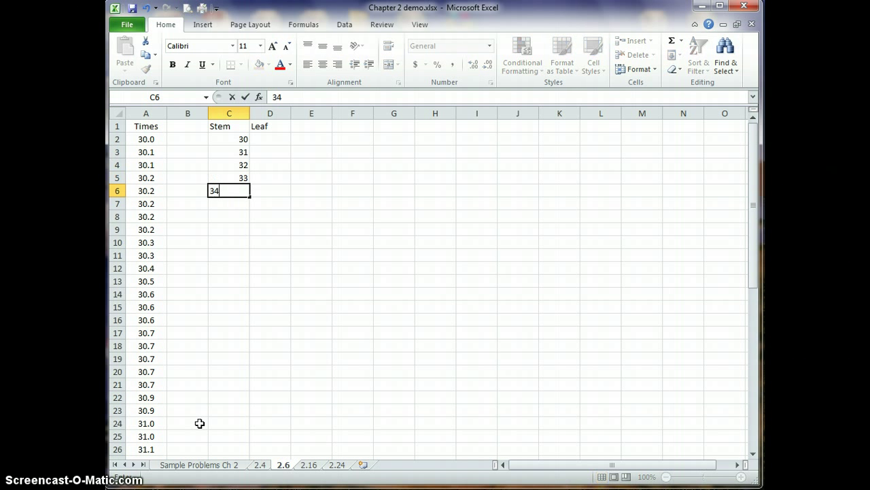
{"action": "key", "text": "Return"}
{"action": "type", "text": "35"}
{"action": "key", "text": "Return"}
{"action": "type", "text": "36"}
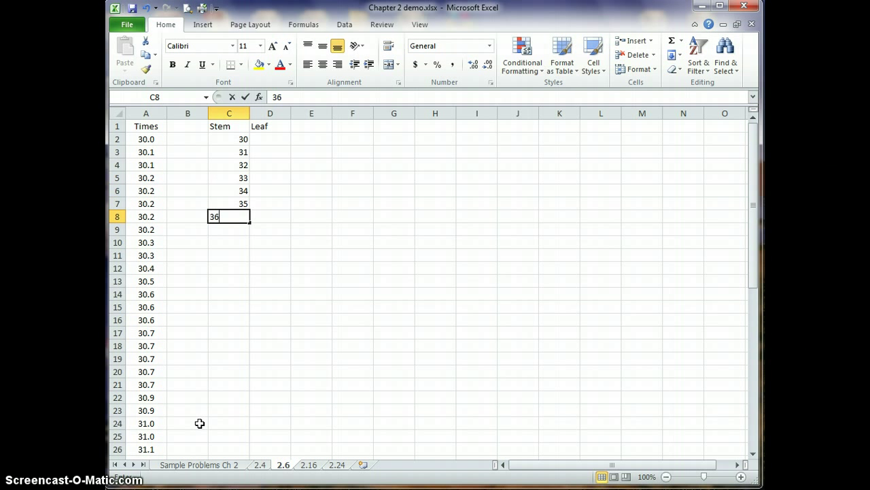
{"action": "key", "text": "Return"}
{"action": "type", "text": "37"}
{"action": "key", "text": "Return"}
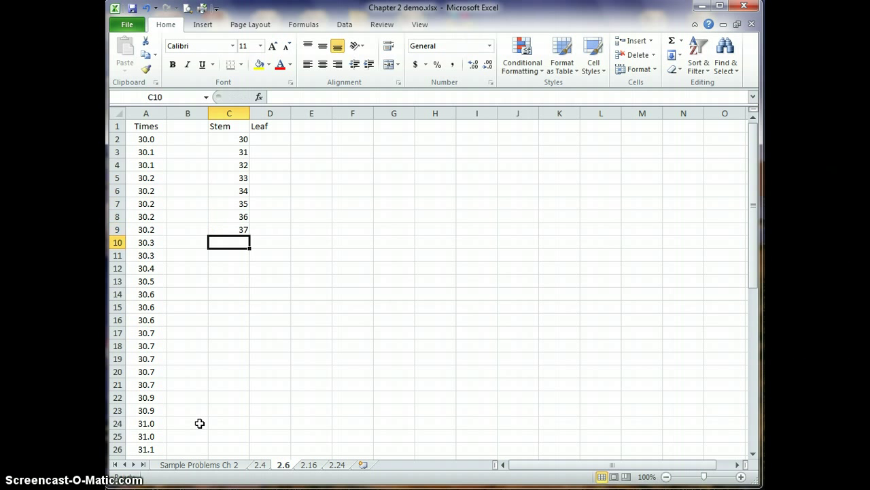
Left-align the Stem heading and its values in C1:C9
{"action": "left_click", "coordinate": [204, 422]}
{"action": "left_click_drag", "start_coordinate": [229, 126], "coordinate": [231, 230]}
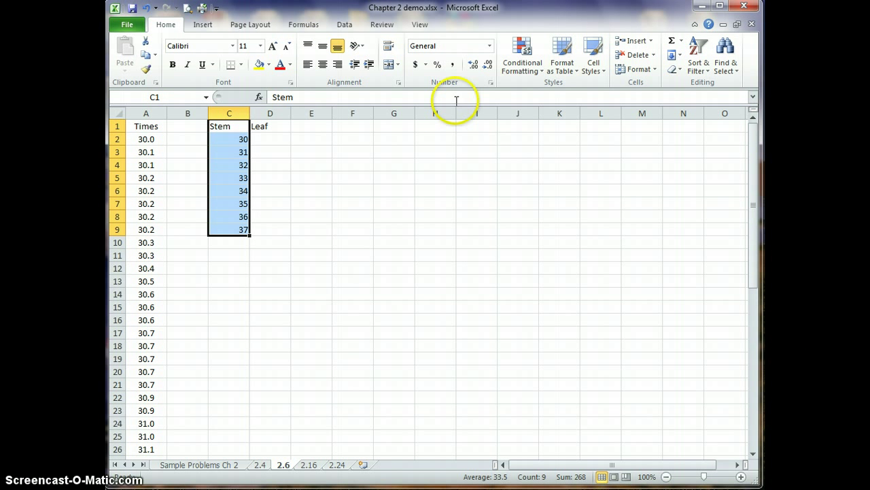
{"action": "left_click", "coordinate": [308, 65]}
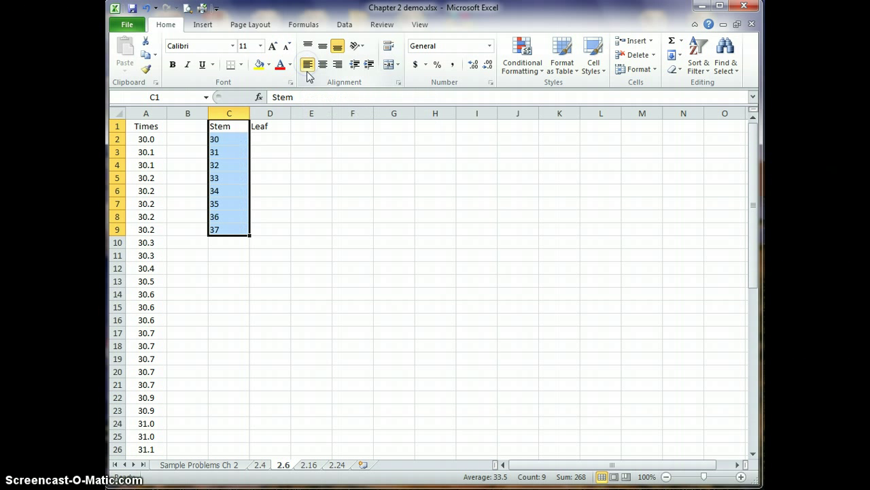
{"action": "left_click", "coordinate": [270, 140]}
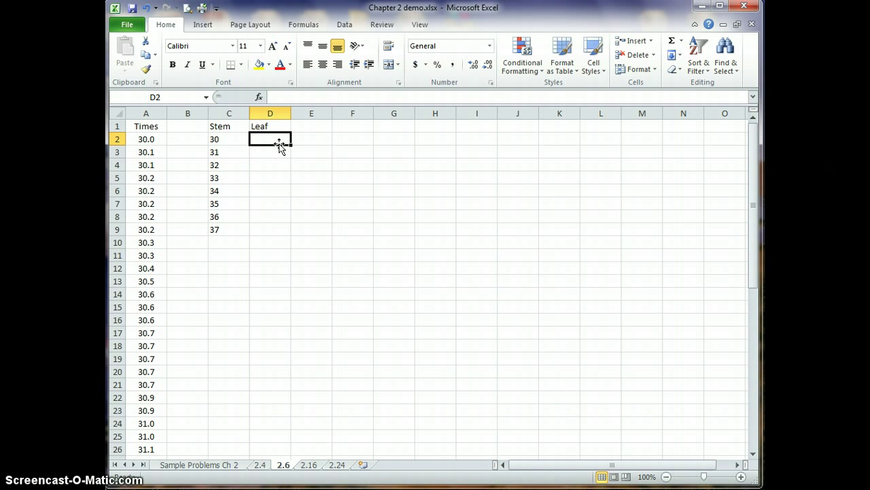
{"action": "type", "text": "0"}
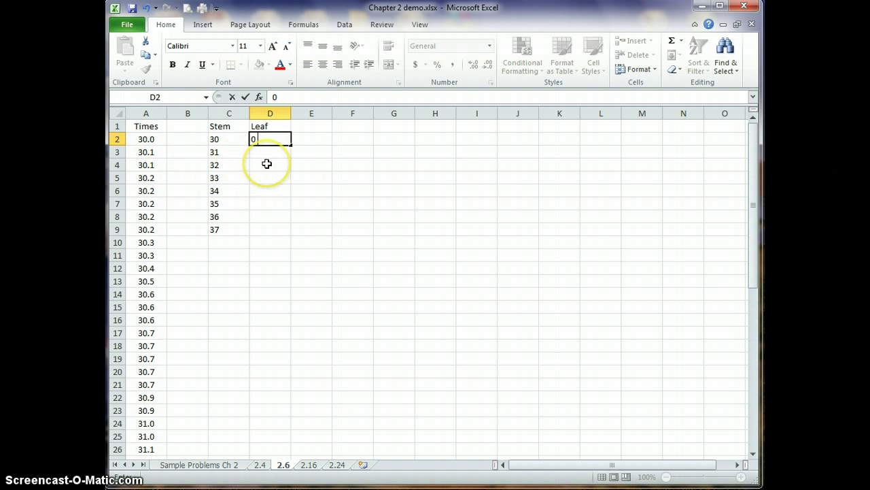
{"action": "type", "text": "1"}
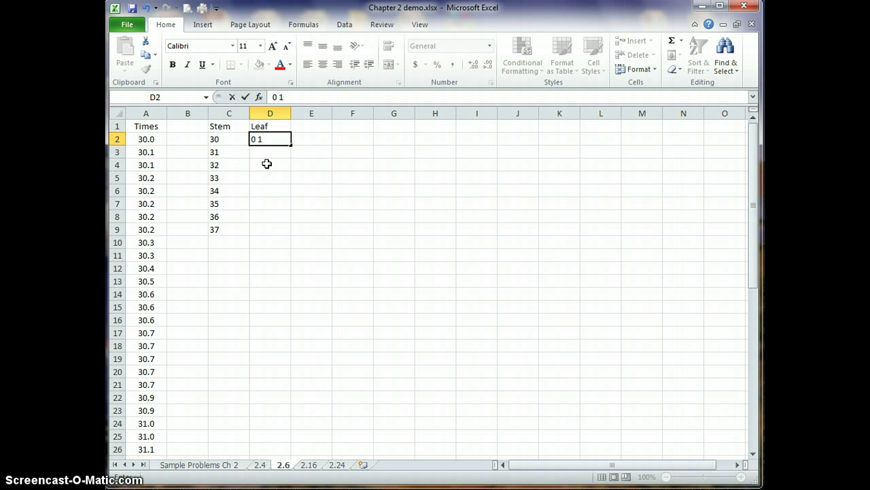
{"action": "type", "text": " 1"}
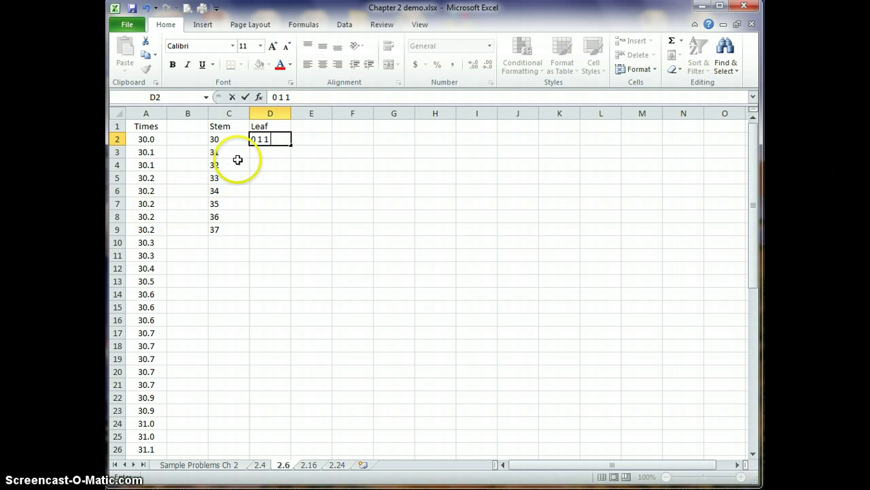
{"action": "type", "text": "2 2 2 2 2"}
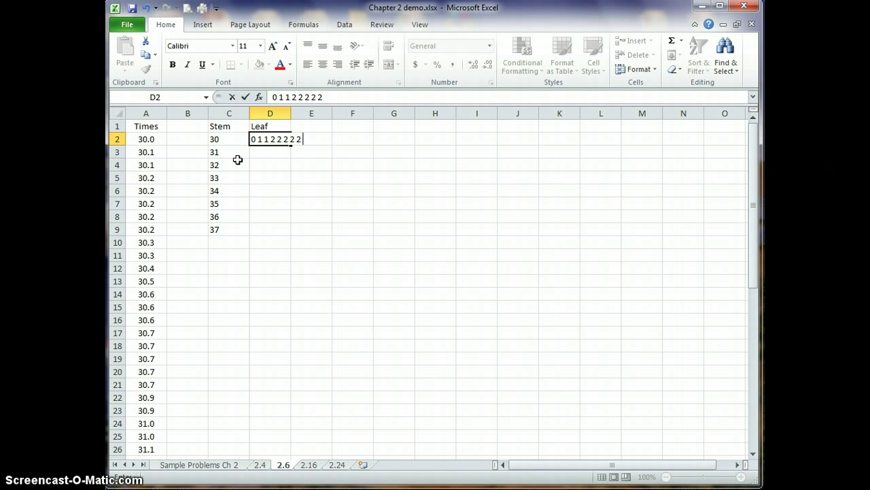
{"action": "type", "text": " 3 3 4 5 6 6 6"}
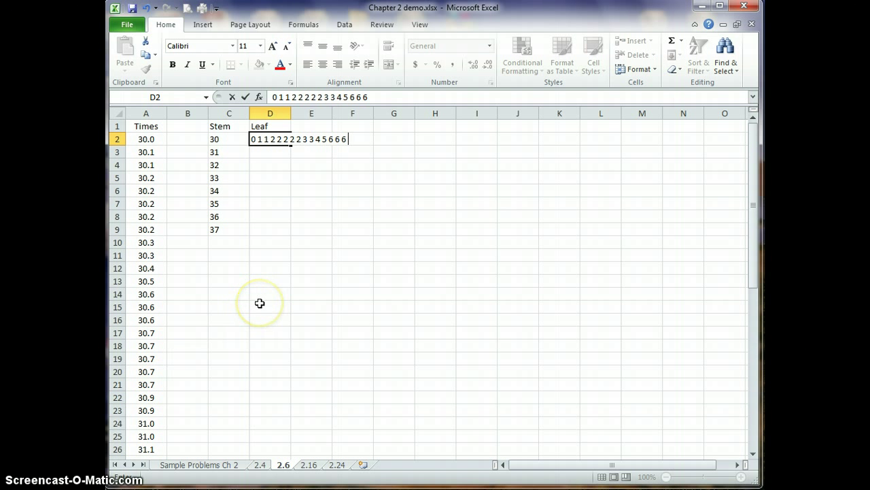
{"action": "type", "text": "7 7 7"}
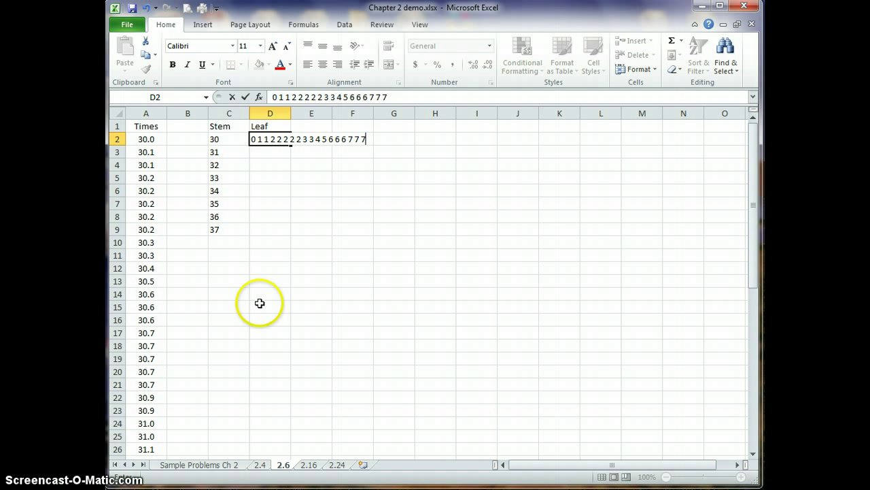
{"action": "type", "text": " 7 7"}
{"action": "type", "text": "9 9"}
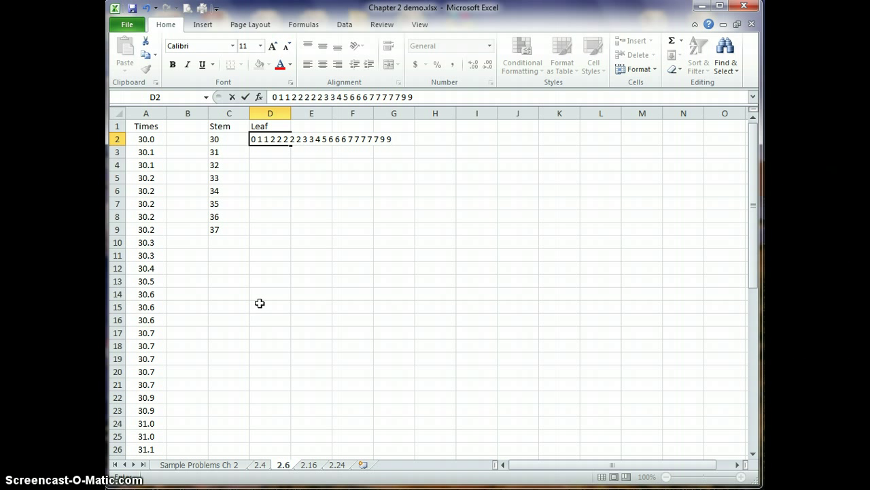
{"action": "key", "text": "Return"}
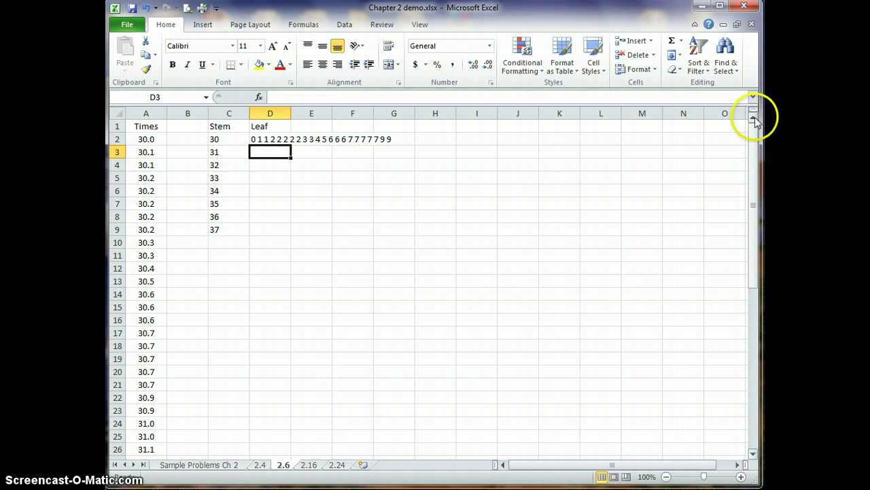
Split the worksheet horizontally below row 12 and show the times from row 24 onward in the lower pane
{"action": "left_click_drag", "start_coordinate": [753, 110], "coordinate": [729, 280]}
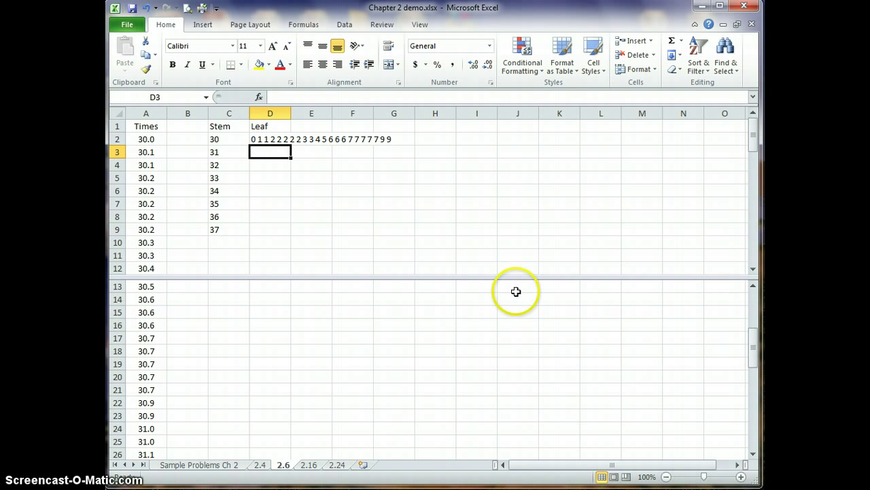
{"action": "left_click", "coordinate": [155, 334]}
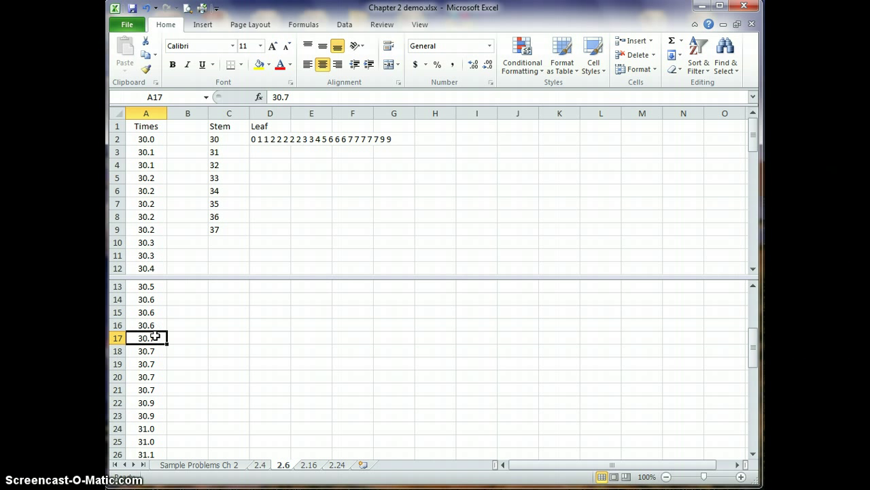
{"action": "key", "text": "Down"}
{"action": "key", "text": "Down"}
{"action": "key", "text": "Down"}
{"action": "key", "text": "Down"}
{"action": "key", "text": "Down"}
{"action": "key", "text": "Down"}
{"action": "key", "text": "Down"}
{"action": "key", "text": "Down"}
{"action": "key", "text": "Down"}
{"action": "key", "text": "Down"}
{"action": "key", "text": "Down"}
{"action": "key", "text": "Down"}
{"action": "key", "text": "Down"}
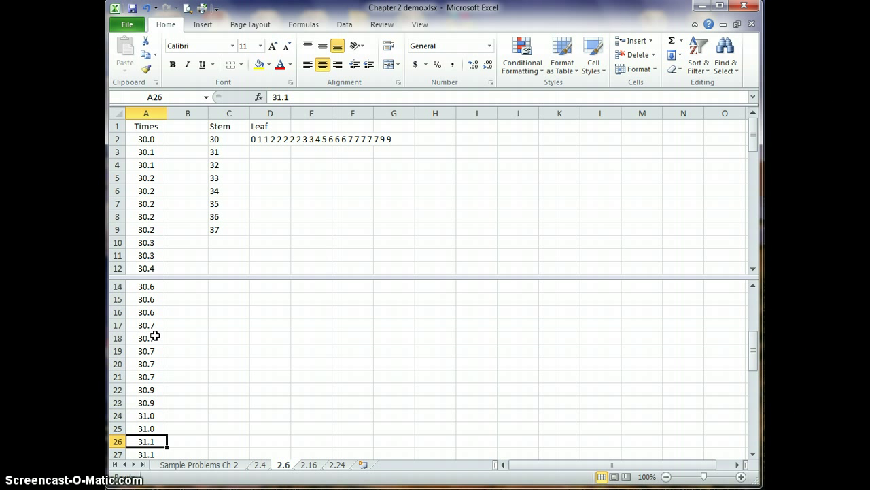
{"action": "key", "text": "Down"}
{"action": "key", "text": "Down"}
{"action": "key", "text": "Down"}
{"action": "key", "text": "Down"}
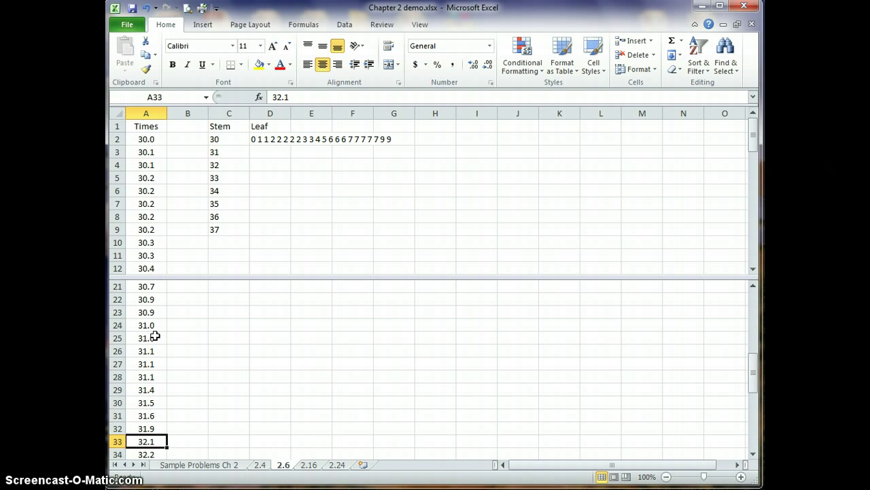
{"action": "key", "text": "Down"}
{"action": "key", "text": "Down"}
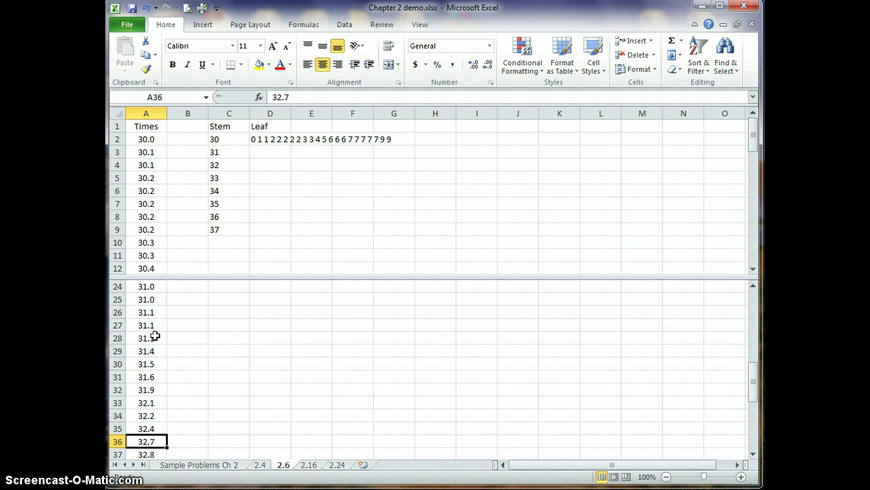
Enter the leaves for stem 31 in D3 as "0 0 1 1 1 4 5 6 9"
{"action": "left_click", "coordinate": [273, 154]}
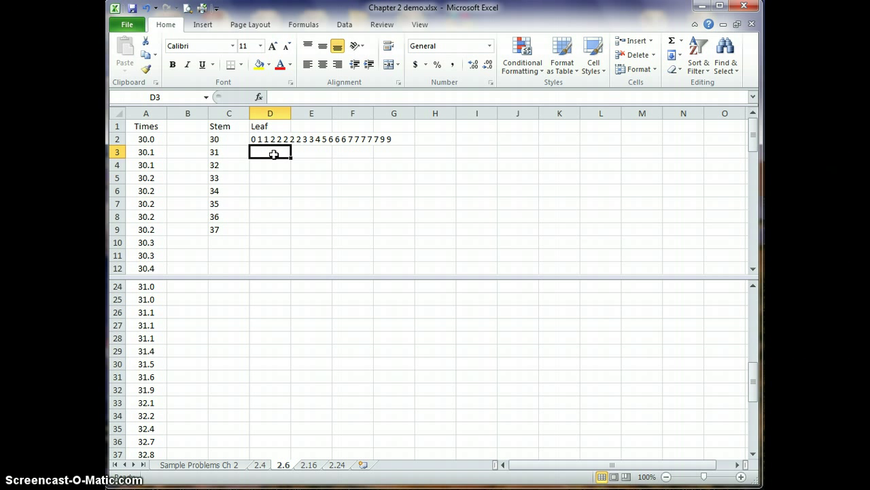
{"action": "type", "text": "0 0"}
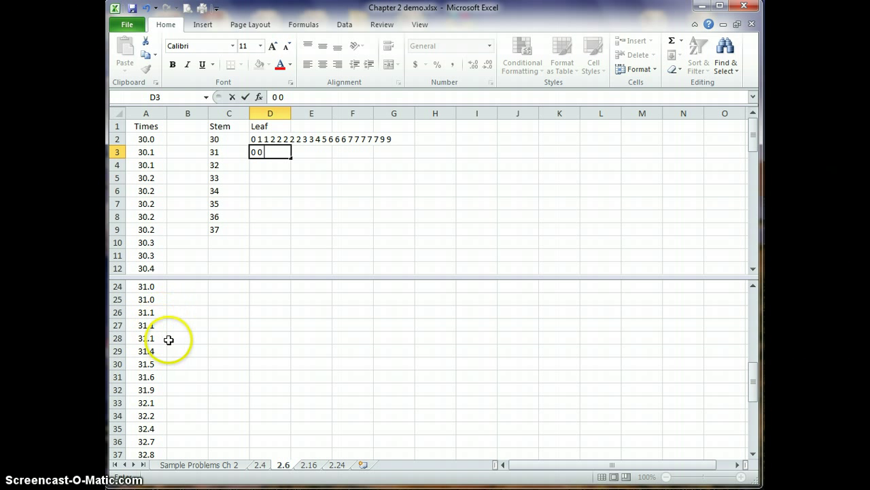
{"action": "type", "text": "1"}
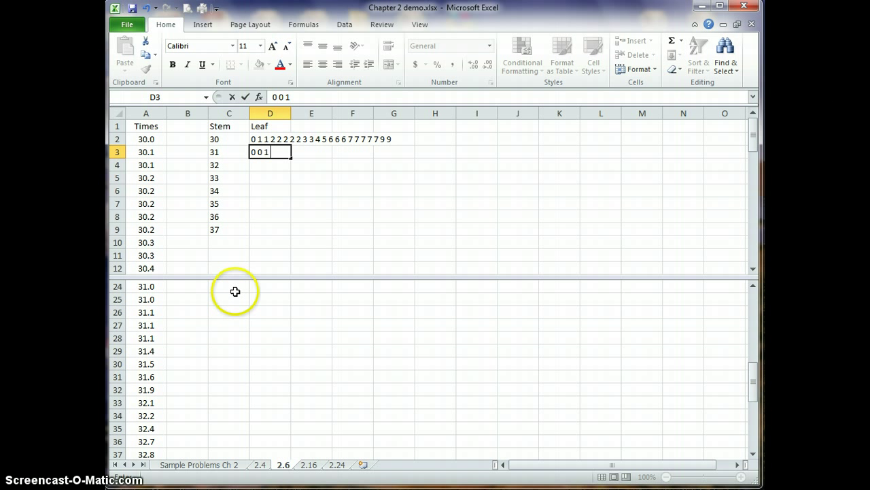
{"action": "type", "text": " 1 1"}
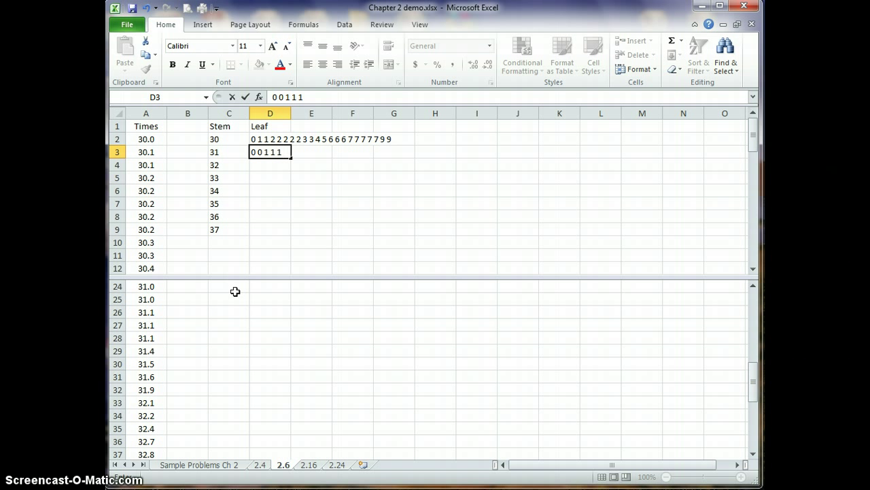
{"action": "type", "text": " 4 5 6 9"}
{"action": "key", "text": "Return"}
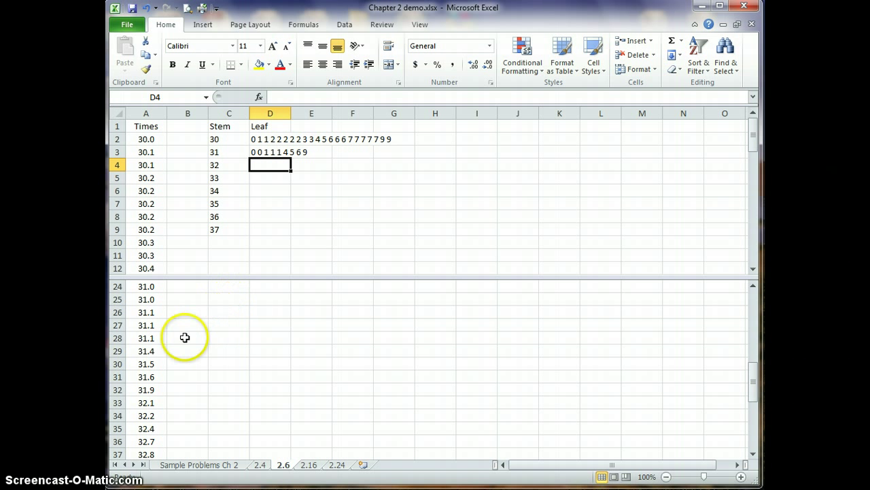
Enter the leaves for stem 32 in D4 as "1 2 4 7 8 8", reading the times from row 33 onward
{"action": "left_click", "coordinate": [146, 350]}
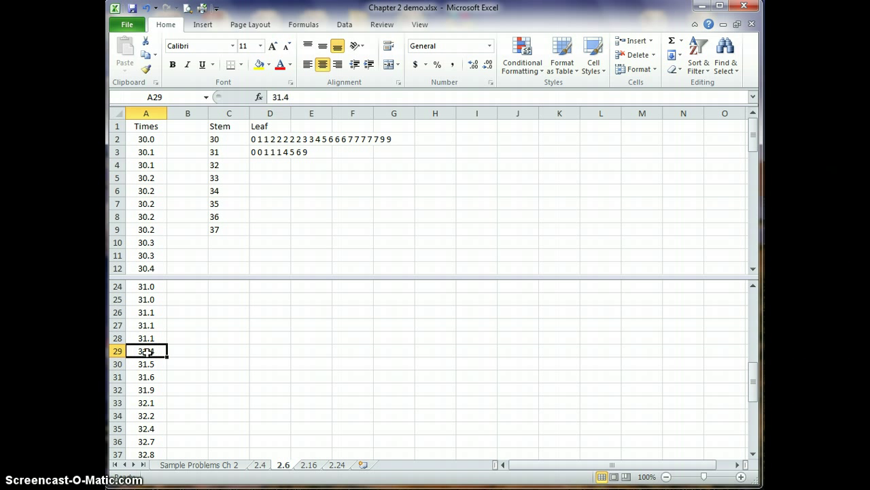
{"action": "key", "text": "Scroll_Lock"}
{"action": "key", "text": "Down"}
{"action": "key", "text": "Down"}
{"action": "key", "text": "Down"}
{"action": "key", "text": "Down"}
{"action": "key", "text": "Down"}
{"action": "key", "text": "Down"}
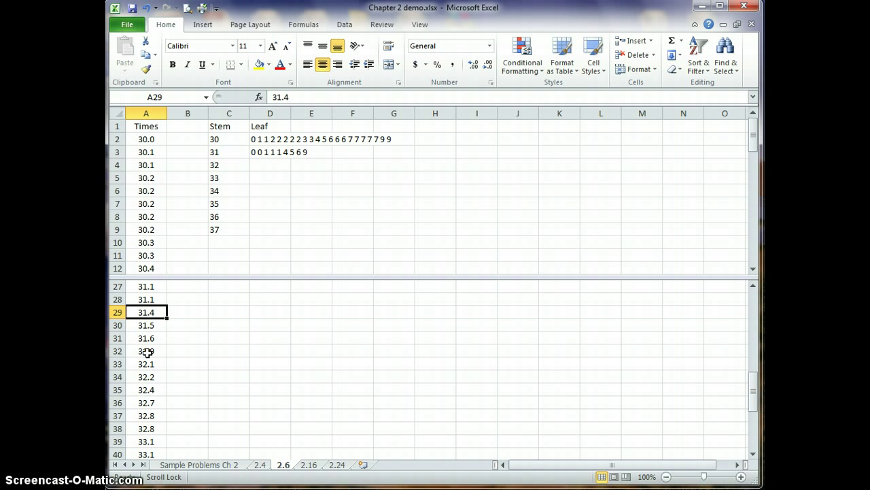
{"action": "key", "text": "Down"}
{"action": "key", "text": "Down"}
{"action": "key", "text": "Down"}
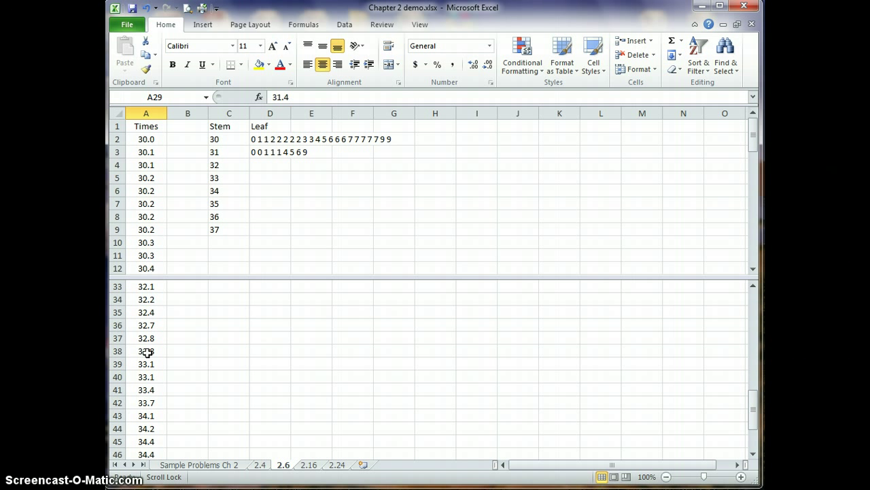
{"action": "left_click", "coordinate": [256, 163]}
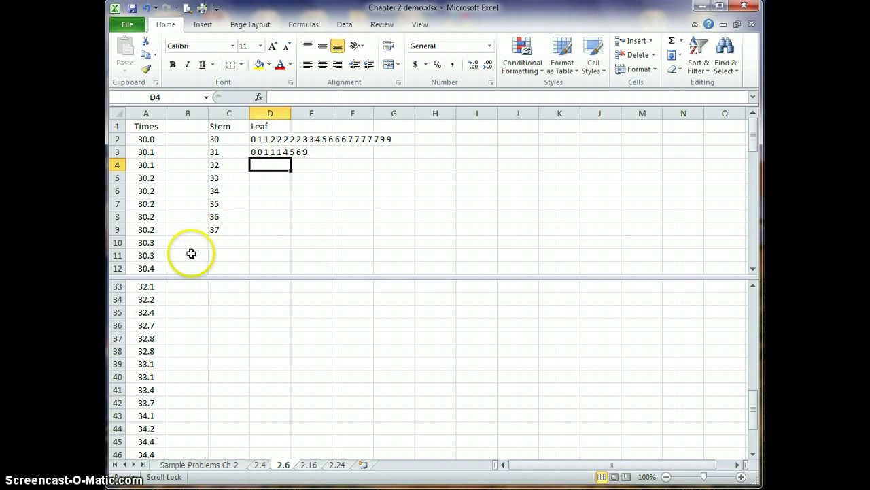
{"action": "type", "text": "1"}
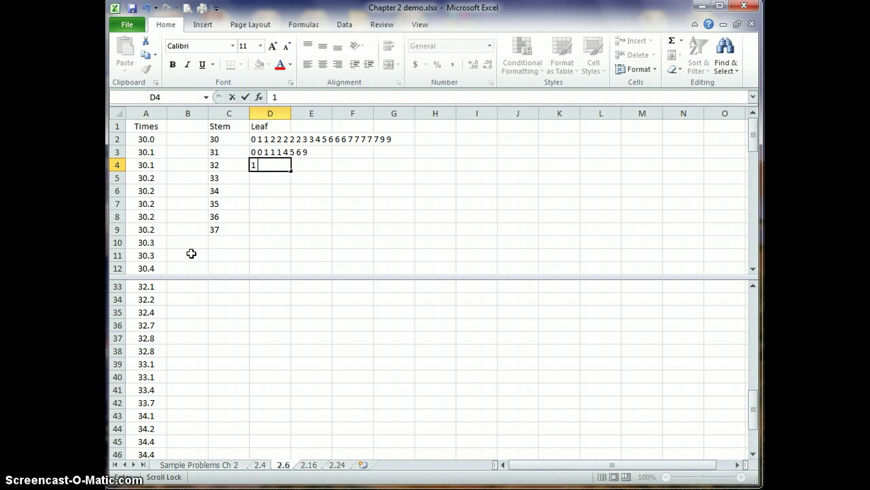
{"action": "type", "text": " 2 4 7 8 8"}
{"action": "key", "text": "Return"}
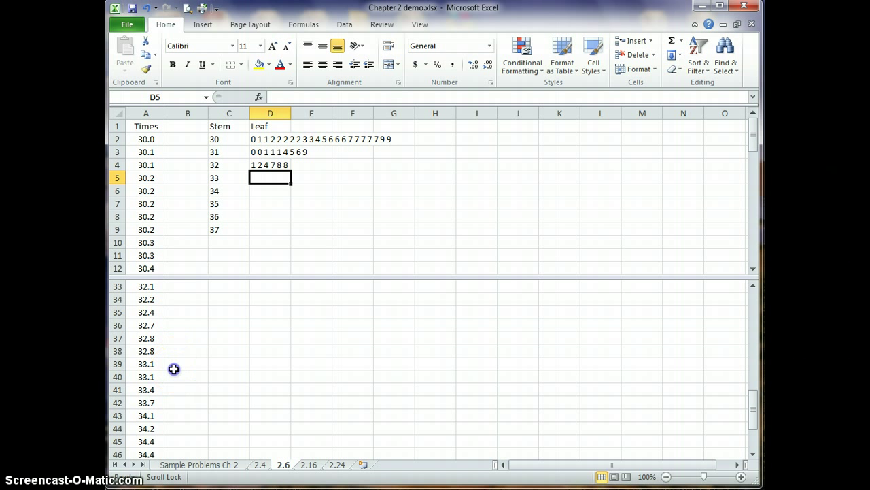
Enter the leaves for stem 33 in D5 as "1 1 4 7", reading the times from row 39 onward
{"action": "left_click", "coordinate": [173, 368]}
{"action": "scroll", "coordinate": [174, 369], "scroll_direction": "down", "scroll_amount": 1}
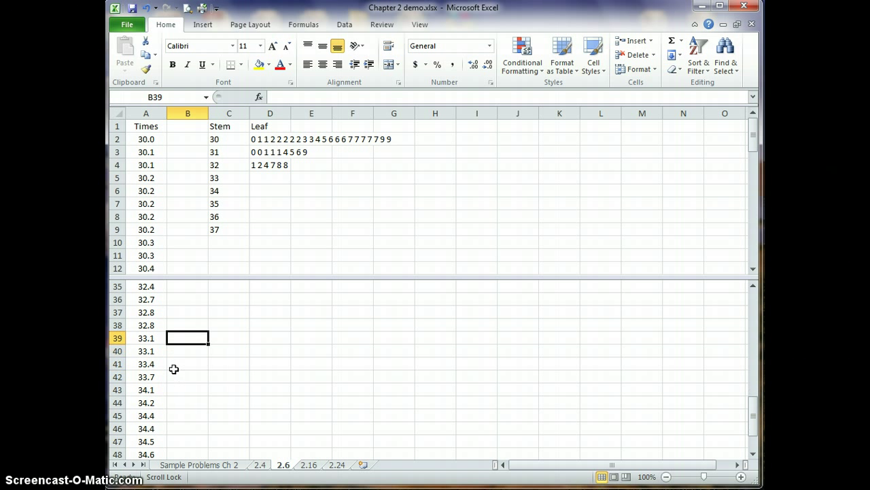
{"action": "scroll", "coordinate": [174, 368], "scroll_direction": "down", "scroll_amount": 2}
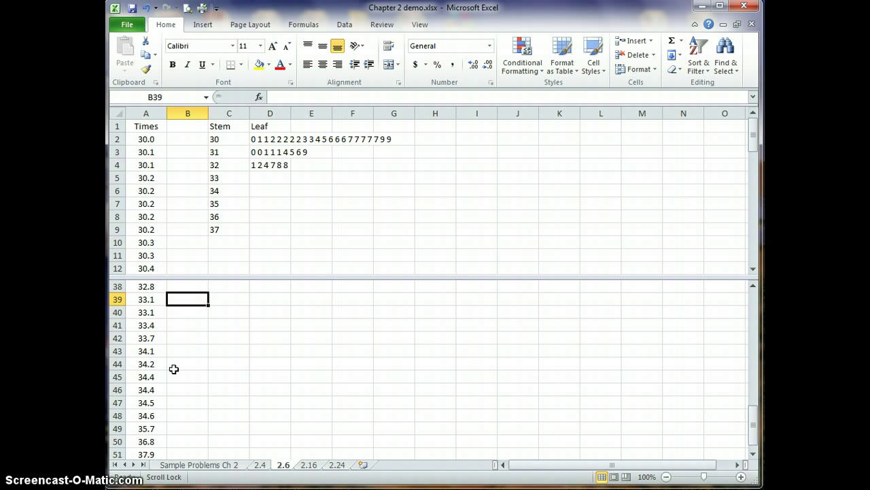
{"action": "scroll", "coordinate": [174, 369], "scroll_direction": "down", "scroll_amount": 1}
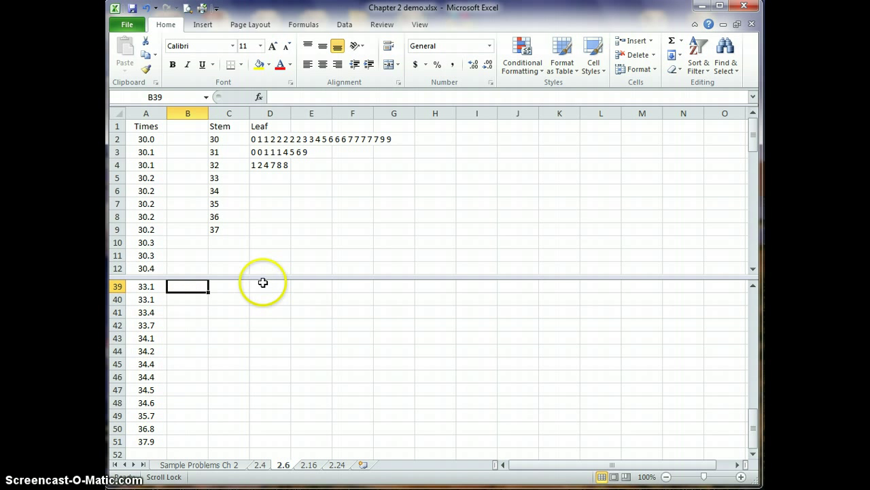
{"action": "left_click", "coordinate": [275, 177]}
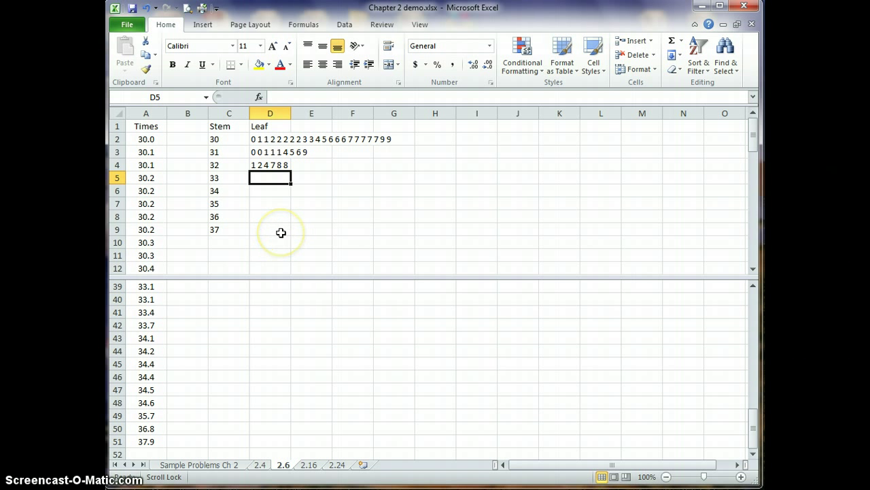
{"action": "type", "text": "1 1"}
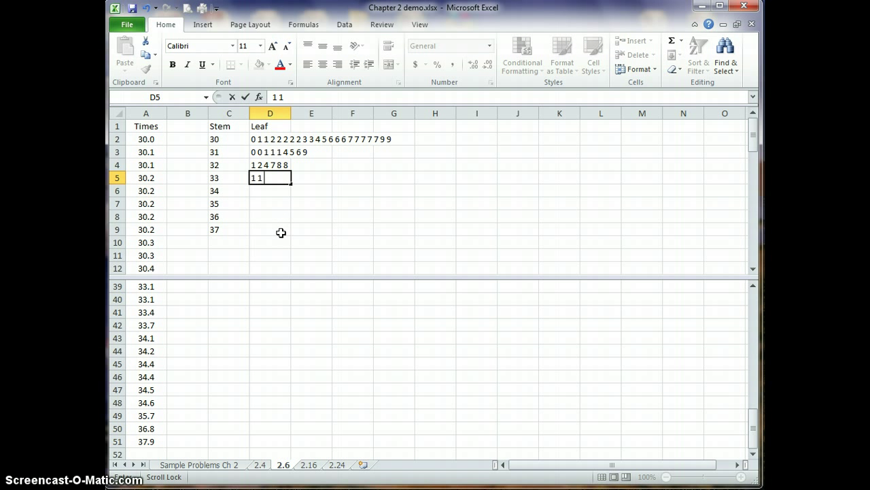
{"action": "type", "text": " 4 7"}
{"action": "key", "text": "Return"}
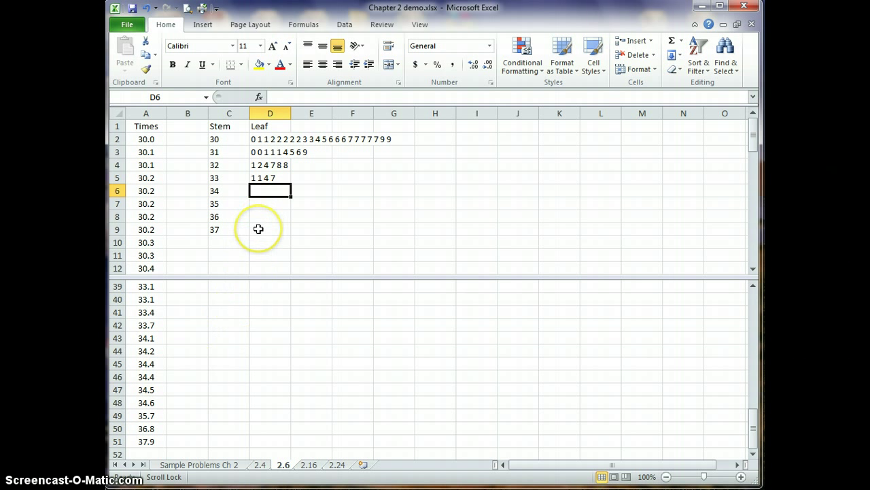
Enter the leaves for stem 34 in D6 as "1 2 4 4 5 6"
{"action": "type", "text": "1"}
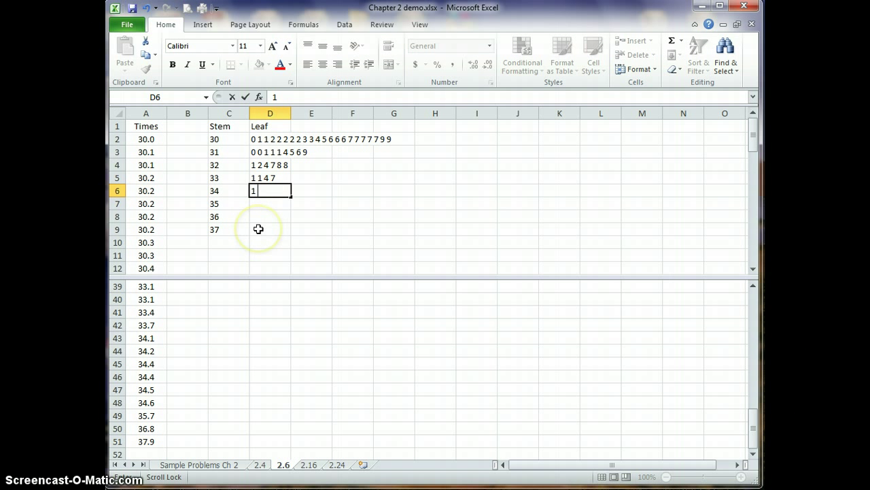
{"action": "type", "text": " 2 4 4 5 "}
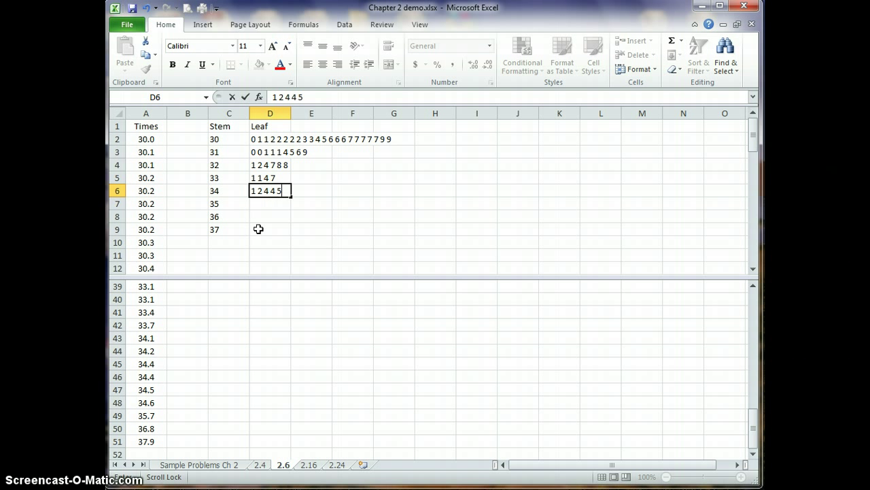
{"action": "type", "text": "6"}
{"action": "key", "text": "Return"}
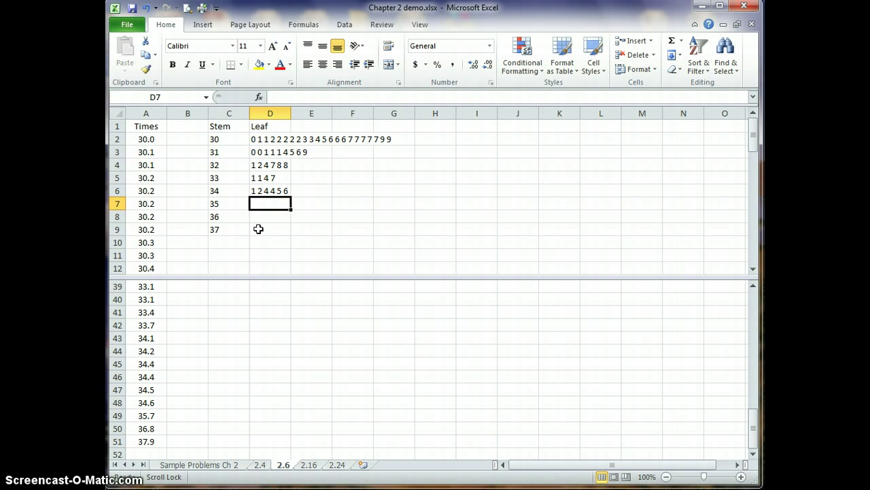
Enter 7 as the leaf for stem 35 in D7 and left-align the leaf cells D2:D9
{"action": "type", "text": "7"}
{"action": "key", "text": "Return"}
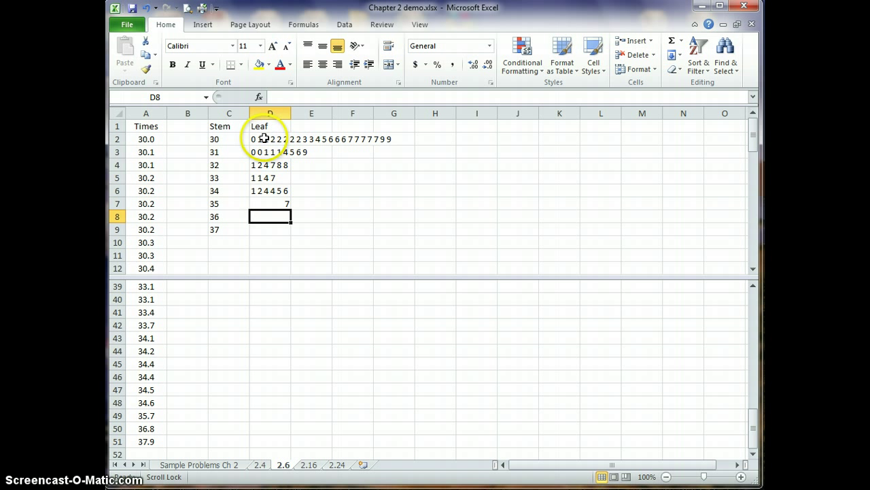
{"action": "left_click_drag", "start_coordinate": [262, 139], "coordinate": [262, 227]}
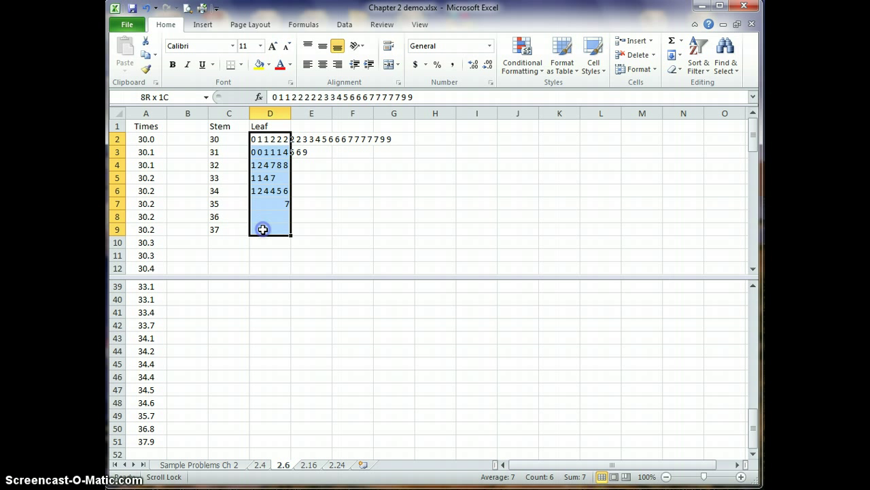
{"action": "left_click", "coordinate": [308, 64]}
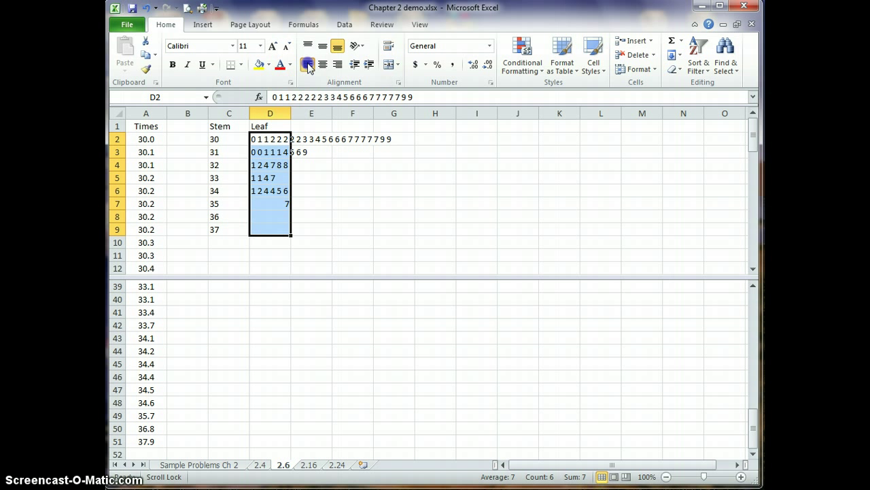
Enter the leaves 8 and 9 for stems 36 and 37 in D8 and D9, and remove the worksheet split
{"action": "left_click", "coordinate": [270, 211]}
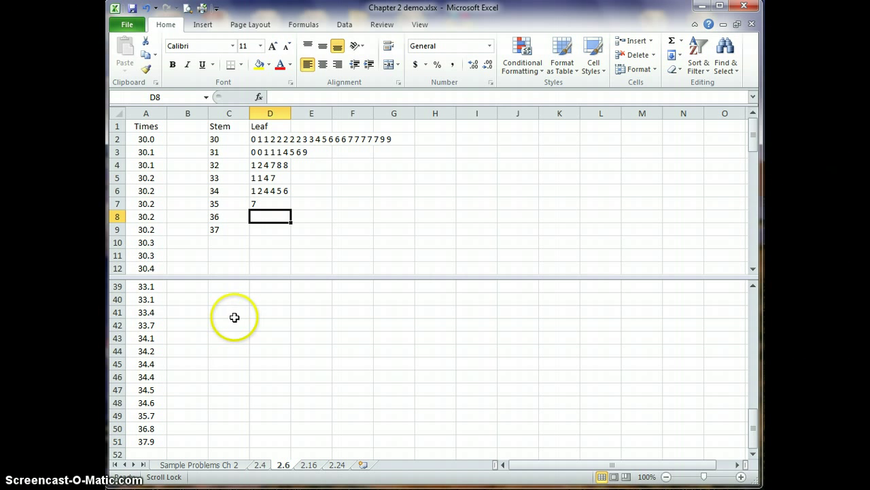
{"action": "type", "text": "8"}
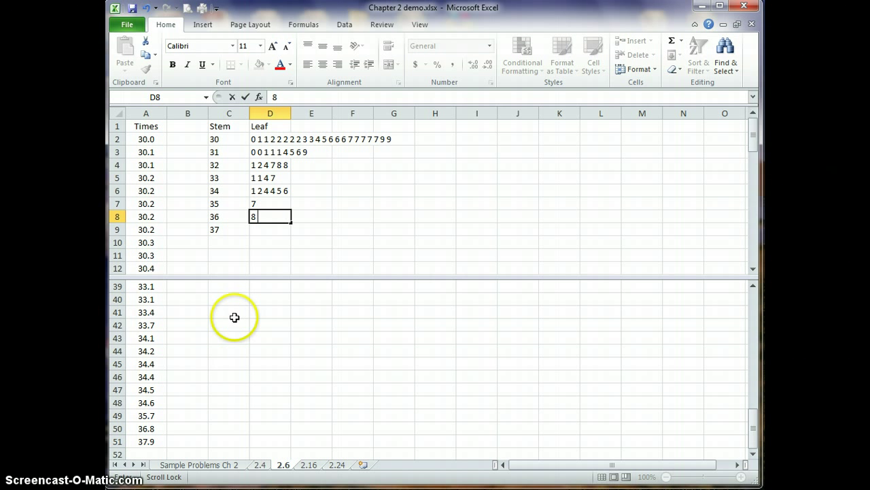
{"action": "key", "text": "Return"}
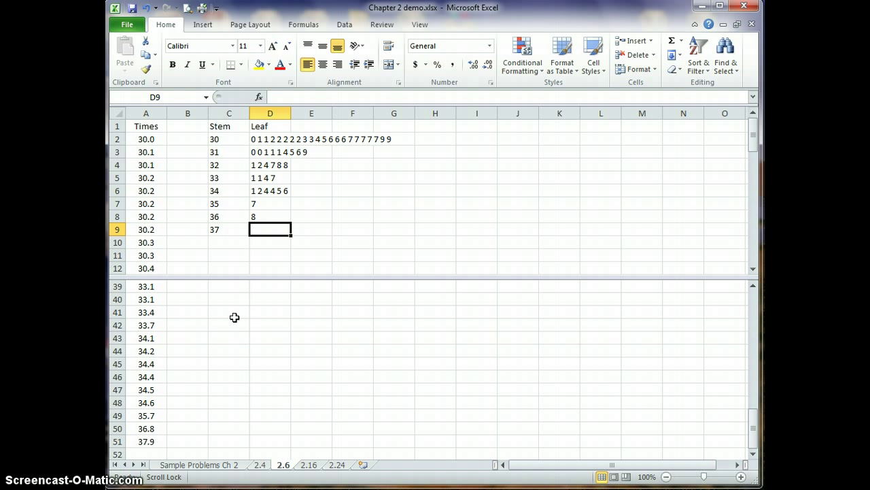
{"action": "type", "text": "9"}
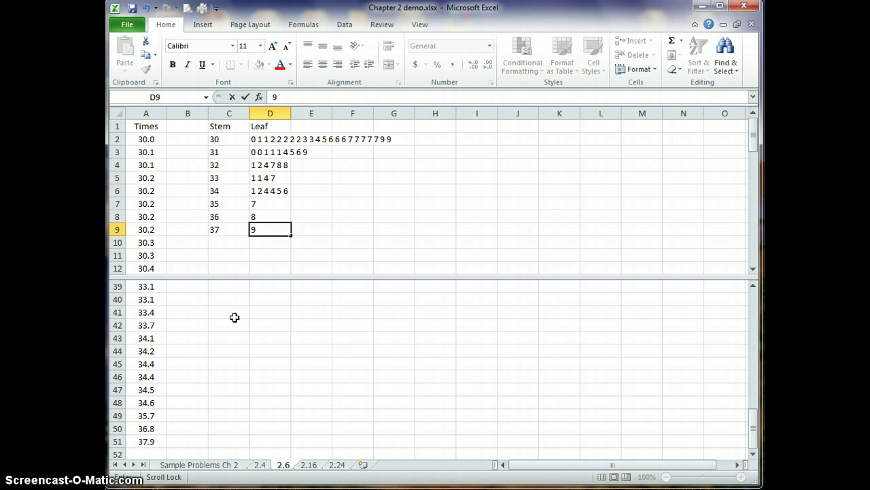
{"action": "key", "text": "Return"}
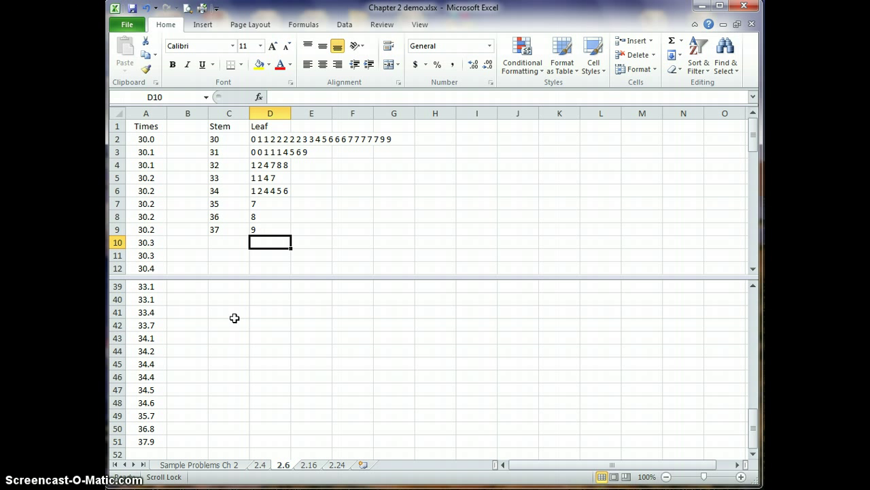
{"action": "double_click", "coordinate": [337, 278]}
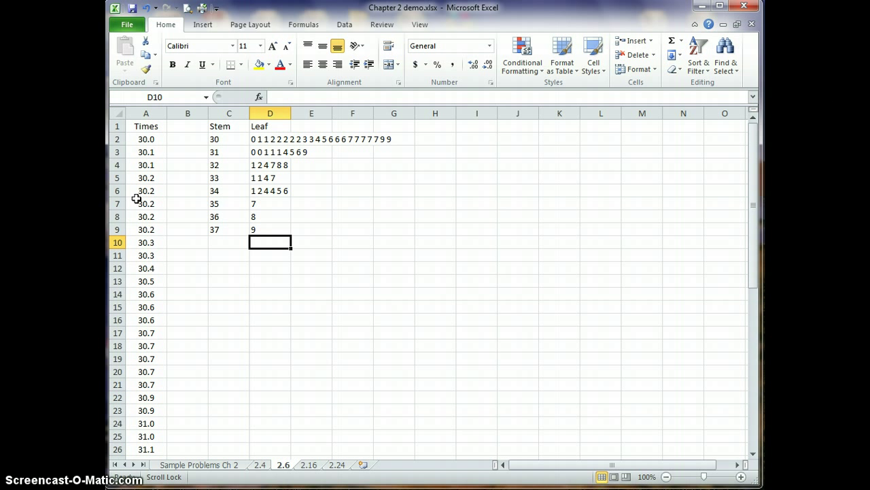
Enter the heading Bin in C12 and the first bin value 30 in C13
{"action": "left_click", "coordinate": [233, 271]}
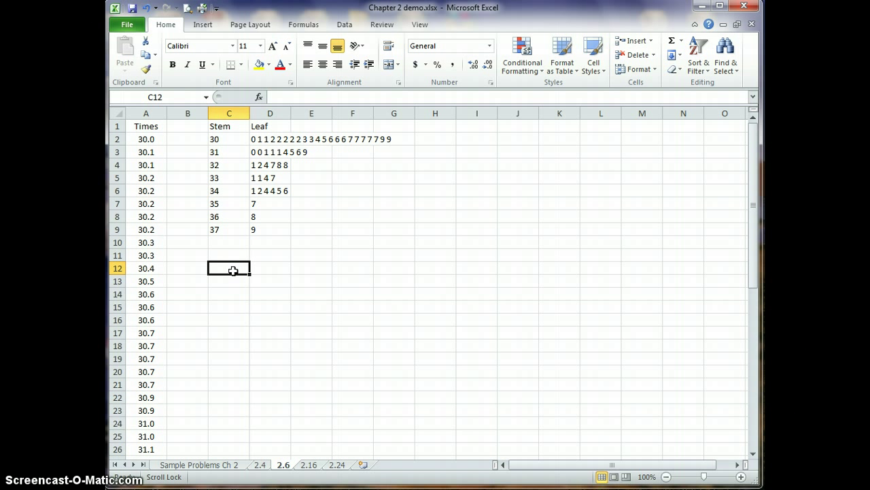
{"action": "type", "text": "B"}
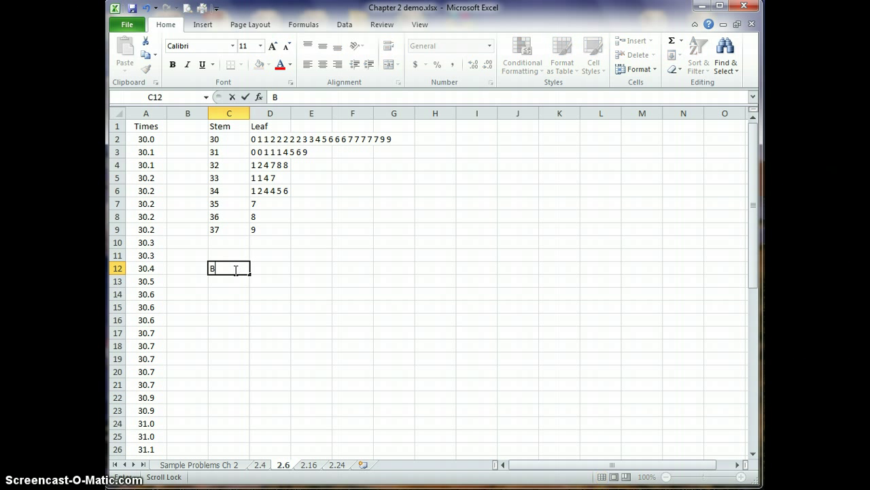
{"action": "type", "text": "in"}
{"action": "key", "text": "Return"}
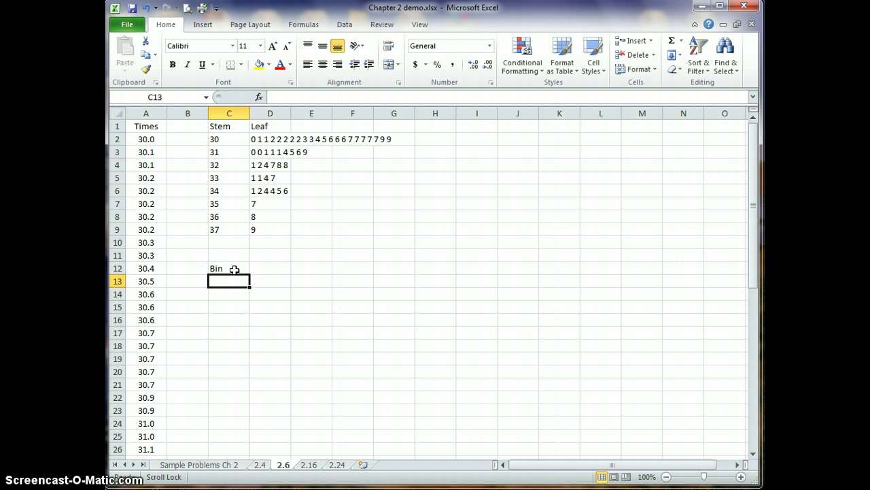
{"action": "type", "text": "30"}
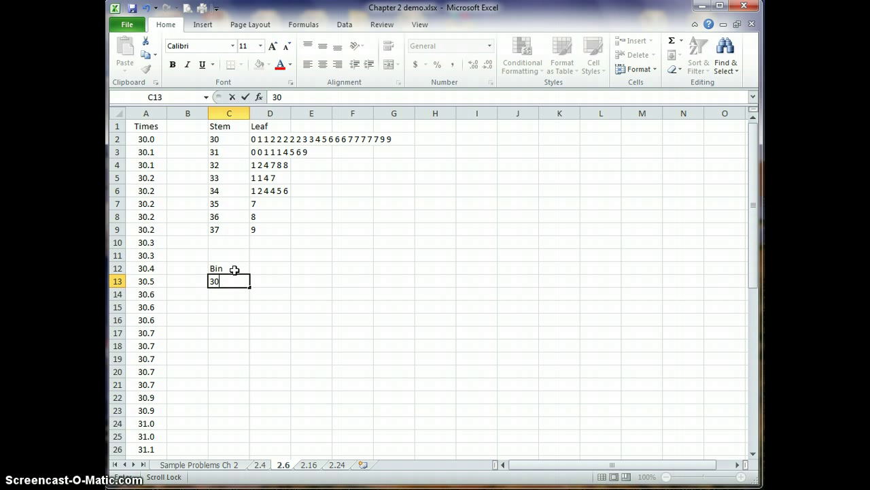
{"action": "key", "text": "Return"}
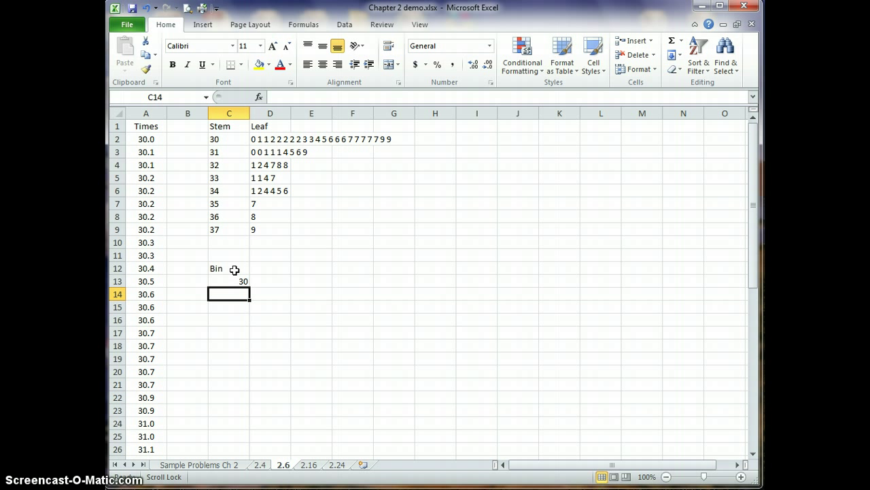
Continue the Bin column in C14:C21 with the values 31 through 38 in steps of one
{"action": "type", "text": "31"}
{"action": "key", "text": "Return"}
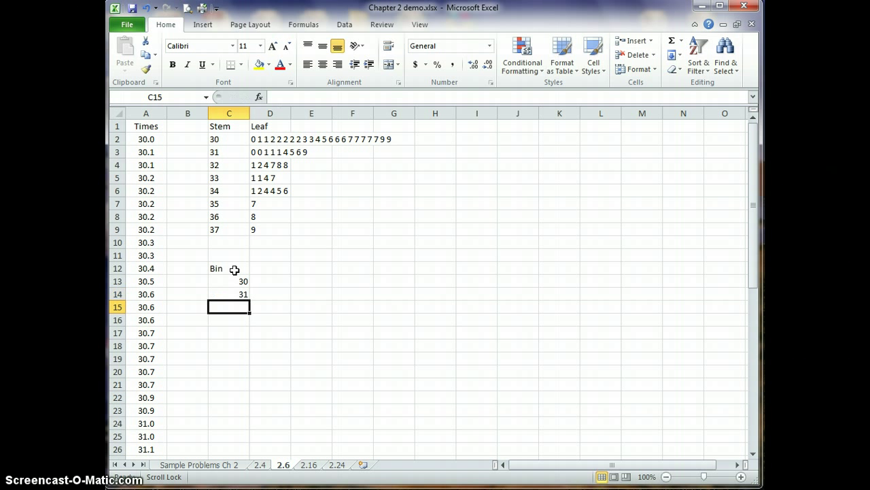
{"action": "type", "text": "32"}
{"action": "key", "text": "Return"}
{"action": "type", "text": "3"}
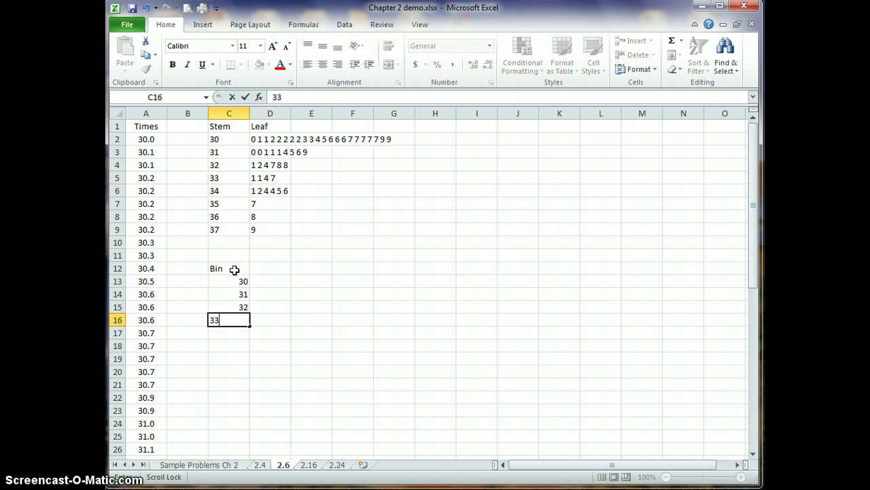
{"action": "type", "text": "3"}
{"action": "key", "text": "Return"}
{"action": "type", "text": "34"}
{"action": "key", "text": "Return"}
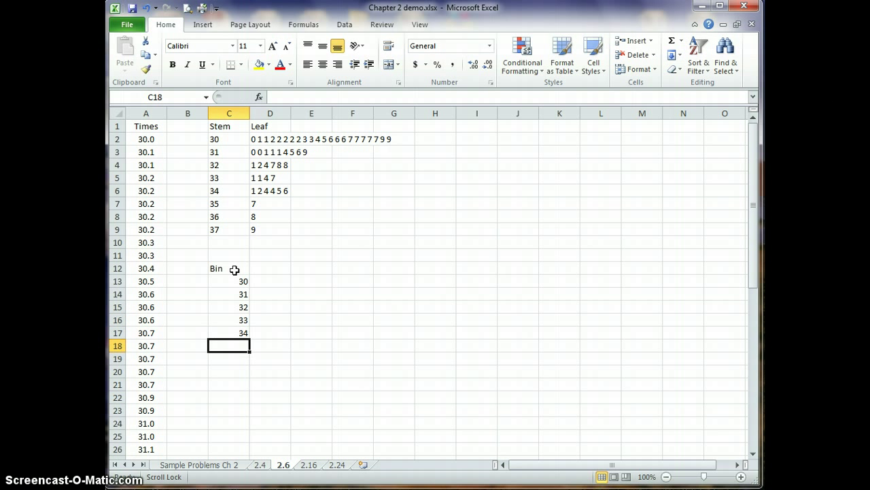
{"action": "type", "text": "35"}
{"action": "key", "text": "Return"}
{"action": "type", "text": "36"}
{"action": "key", "text": "Return"}
{"action": "type", "text": "37"}
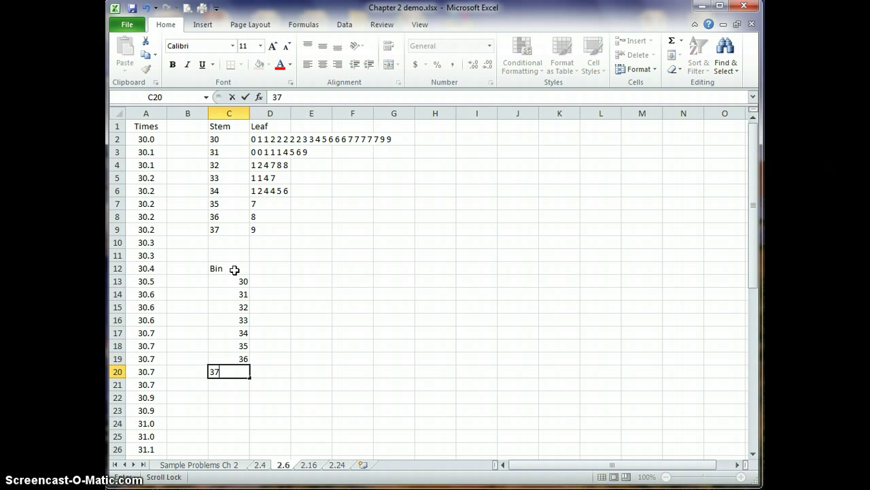
{"action": "key", "text": "Return"}
{"action": "type", "text": "3"}
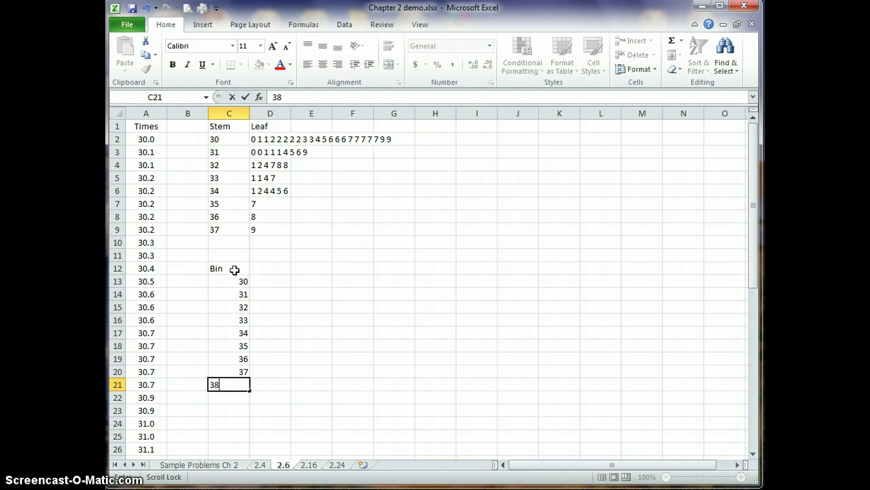
{"action": "type", "text": "8"}
{"action": "key", "text": "Return"}
Left-align the bin values in C13:C21
{"action": "left_click_drag", "start_coordinate": [227, 279], "coordinate": [239, 381]}
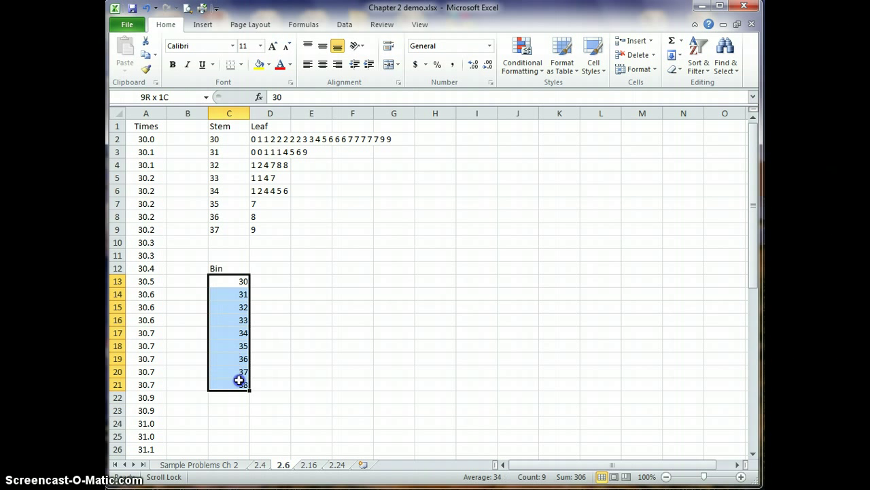
{"action": "left_click", "coordinate": [308, 64]}
{"action": "left_click", "coordinate": [278, 270]}
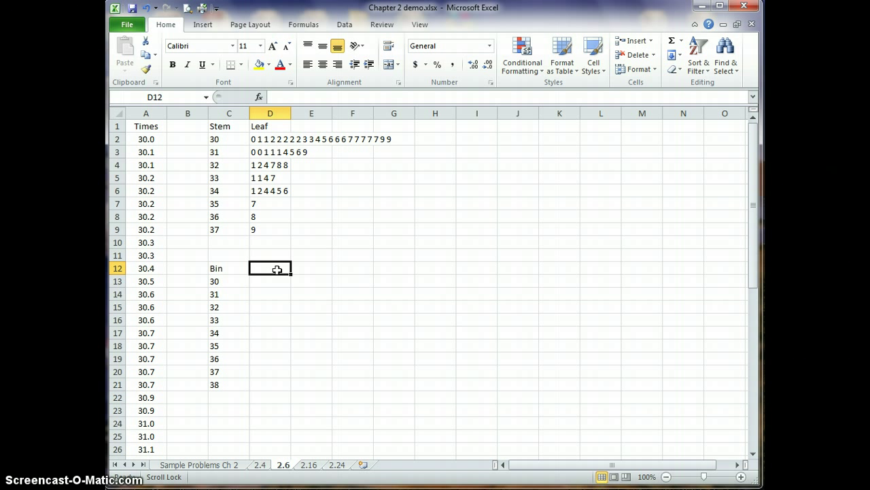
Start the Histogram tool from the Data Analysis tools
{"action": "left_click", "coordinate": [277, 266]}
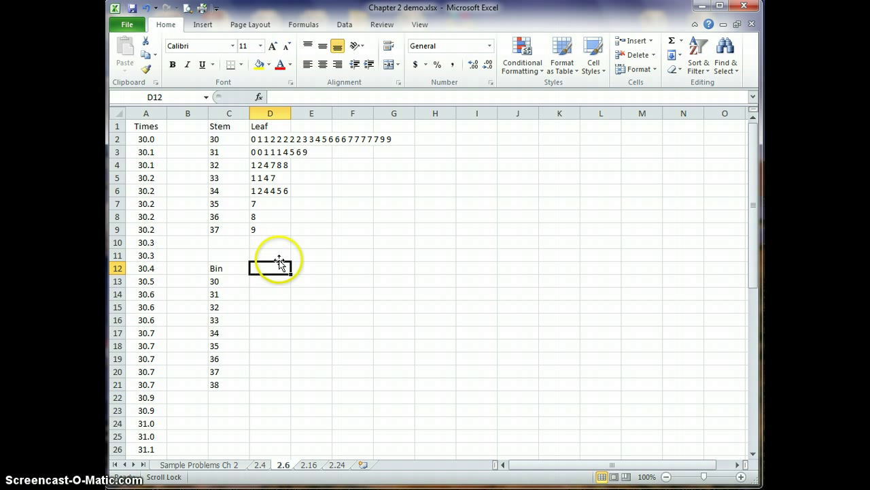
{"action": "left_click", "coordinate": [345, 25]}
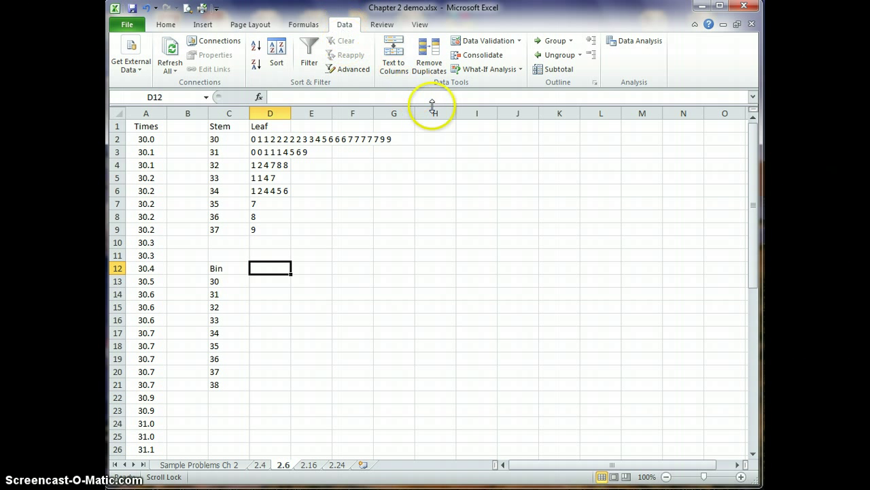
{"action": "left_click", "coordinate": [640, 42]}
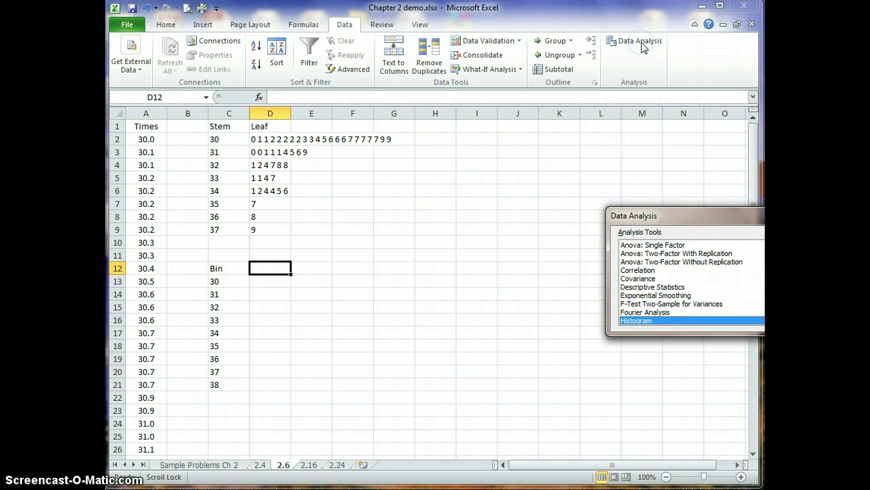
{"action": "left_click_drag", "start_coordinate": [660, 214], "coordinate": [433, 175]}
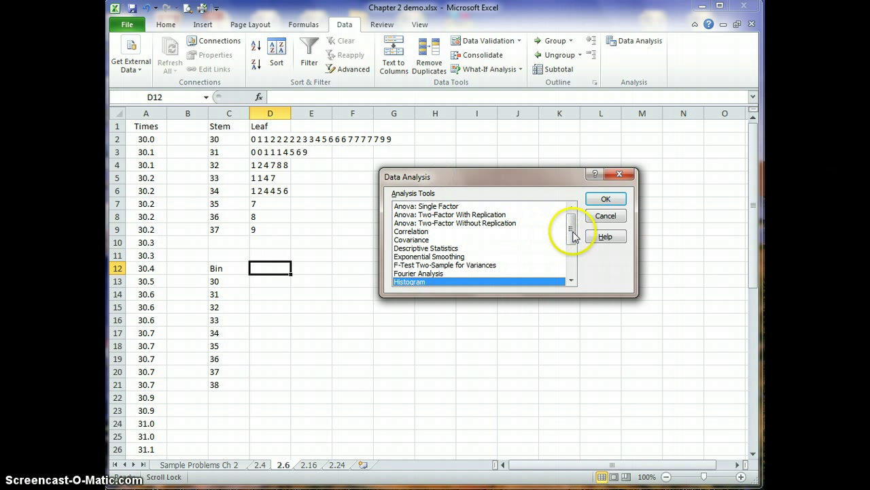
{"action": "left_click_drag", "start_coordinate": [570, 228], "coordinate": [589, 242]}
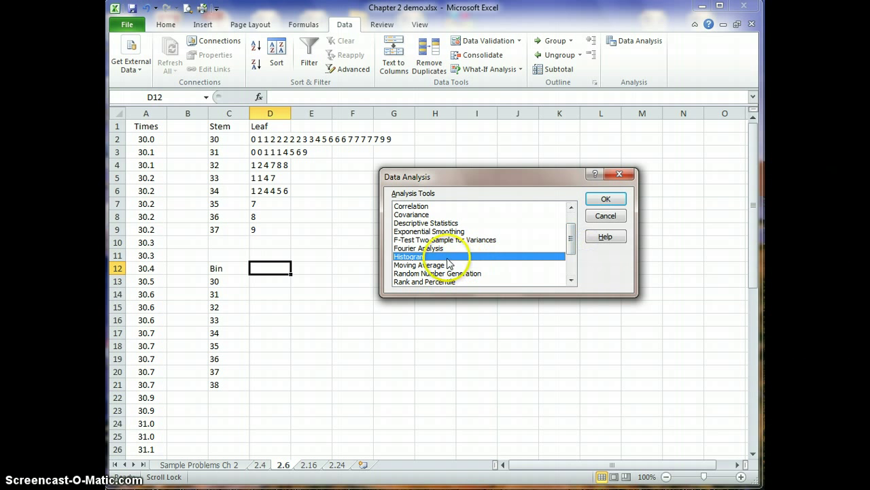
{"action": "left_click", "coordinate": [447, 259]}
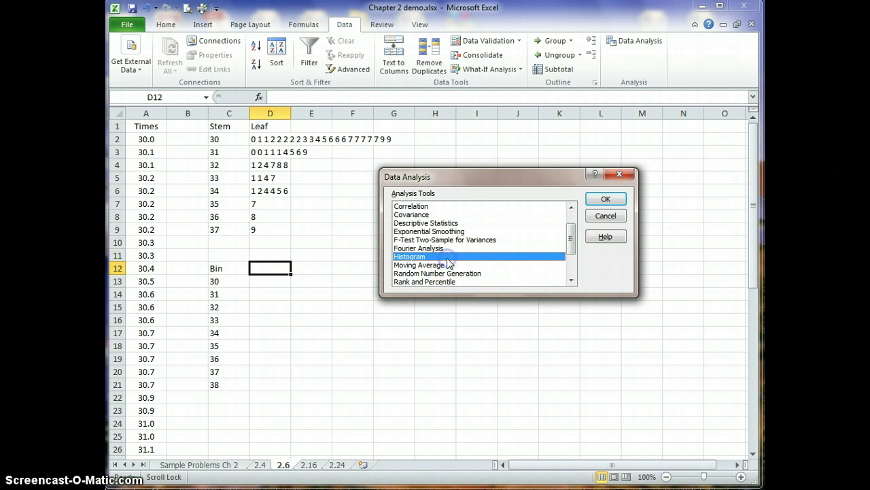
{"action": "left_click", "coordinate": [605, 199]}
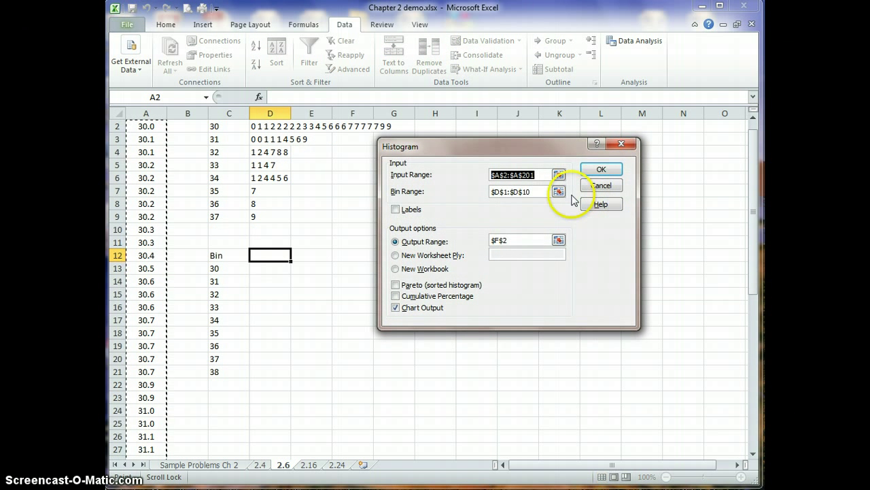
Clear the histogram's old input, bin and output ranges and turn off Chart Output
{"action": "key", "text": "Delete"}
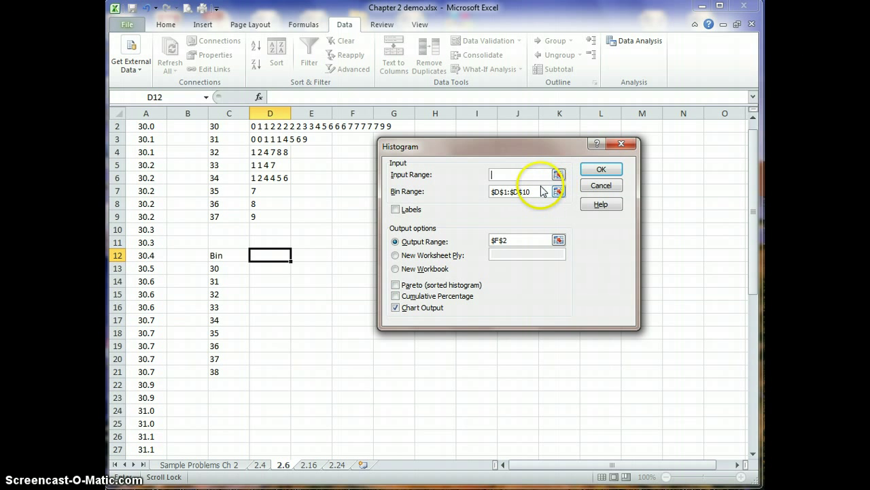
{"action": "left_click", "coordinate": [534, 195]}
{"action": "key", "text": "Delete"}
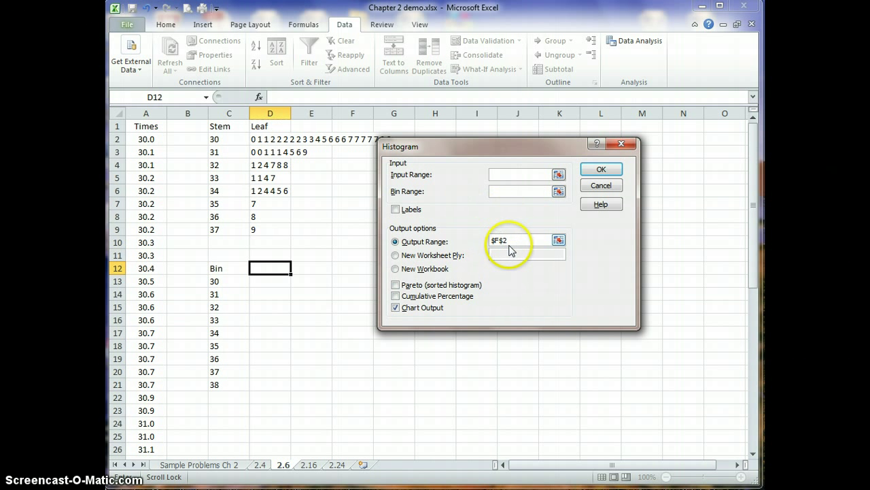
{"action": "left_click", "coordinate": [495, 241]}
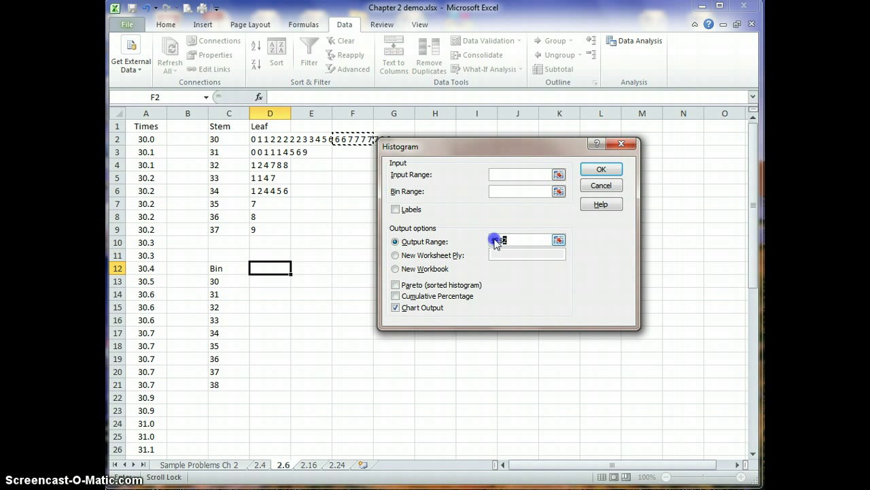
{"action": "left_click", "coordinate": [397, 308]}
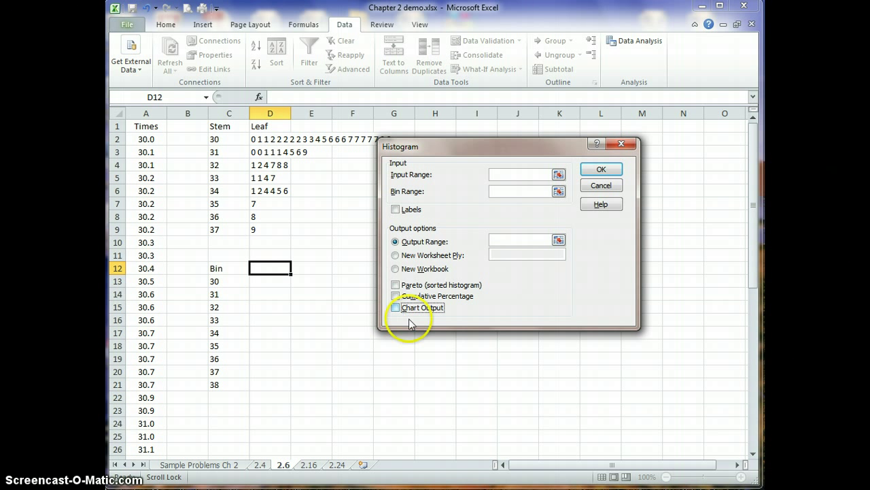
Set the histogram's input range to the times in $A$2:$A$51
{"action": "left_click", "coordinate": [510, 174]}
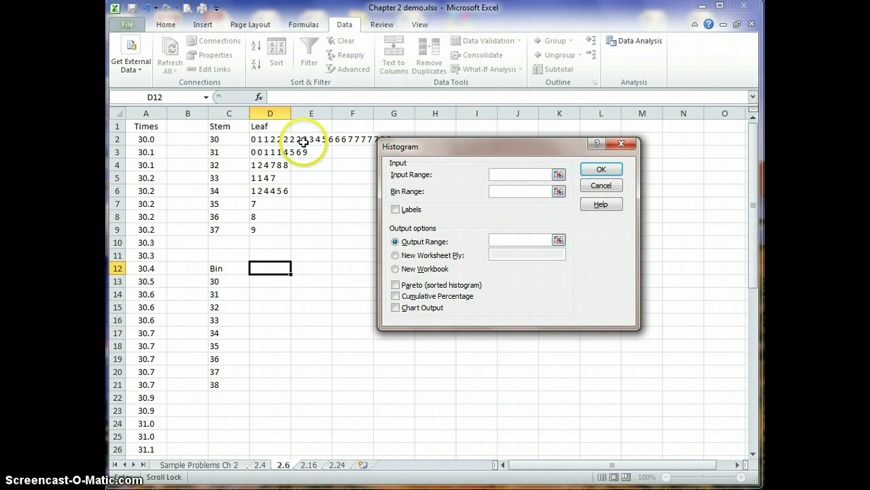
{"action": "left_click", "coordinate": [146, 139]}
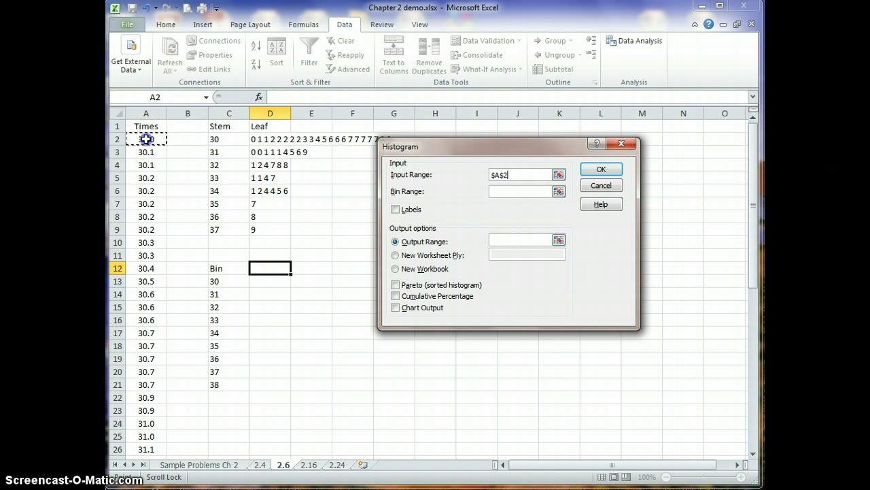
{"action": "left_click_drag", "start_coordinate": [146, 139], "coordinate": [163, 411]}
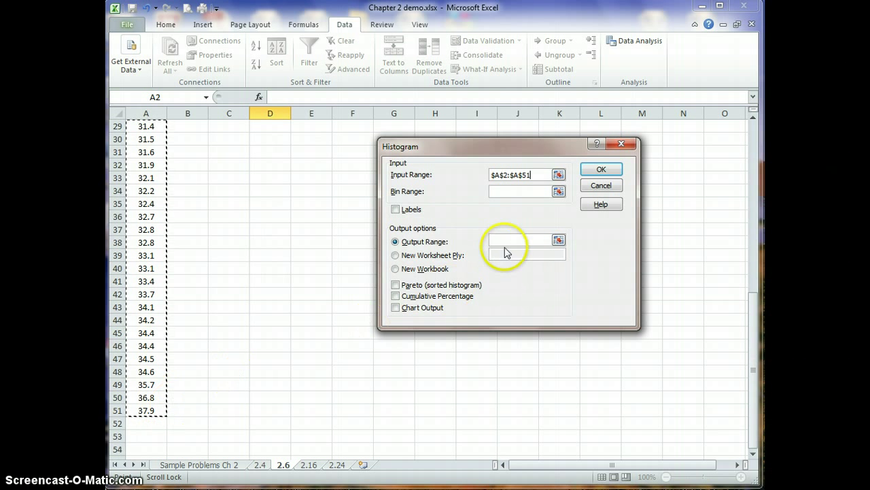
Set the histogram's bin range to the bin values in $C$13:$C$21
{"action": "left_click", "coordinate": [517, 189]}
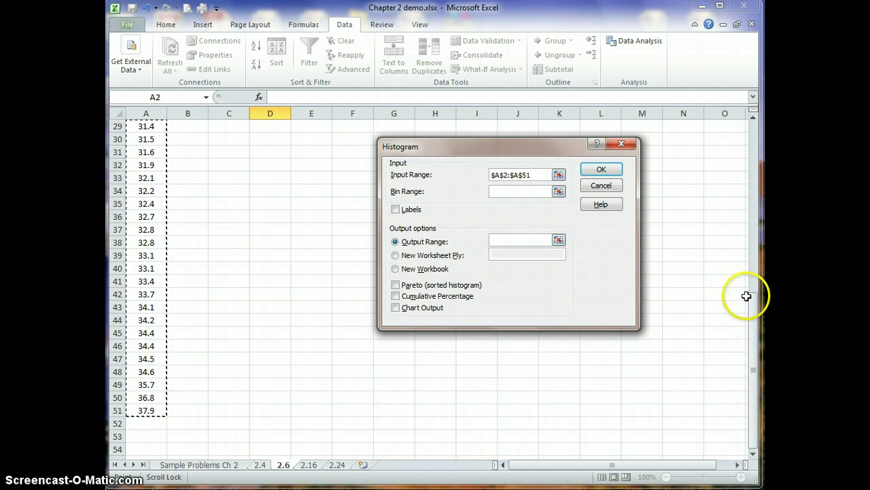
{"action": "left_click_drag", "start_coordinate": [753, 319], "coordinate": [754, 129]}
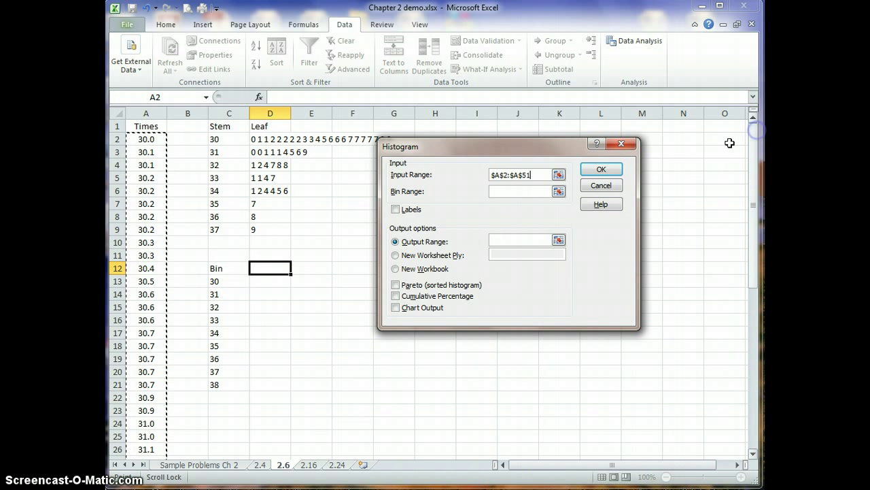
{"action": "left_click", "coordinate": [511, 193]}
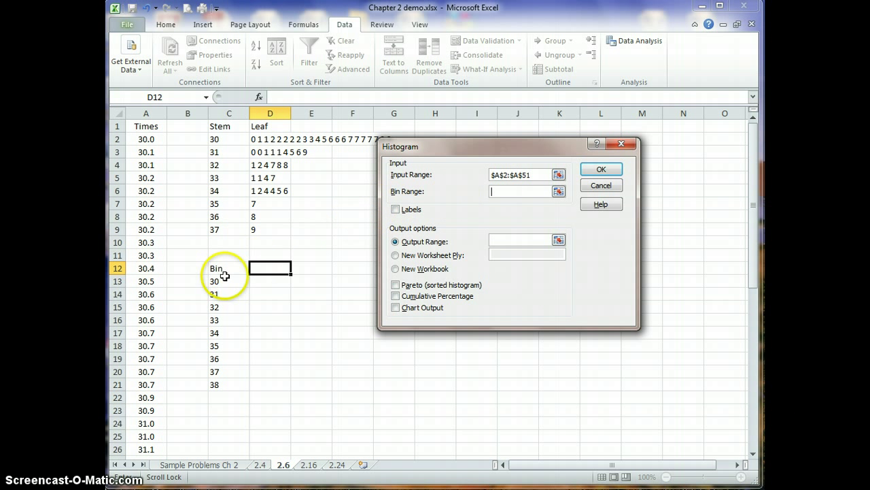
{"action": "left_click_drag", "start_coordinate": [220, 279], "coordinate": [238, 385]}
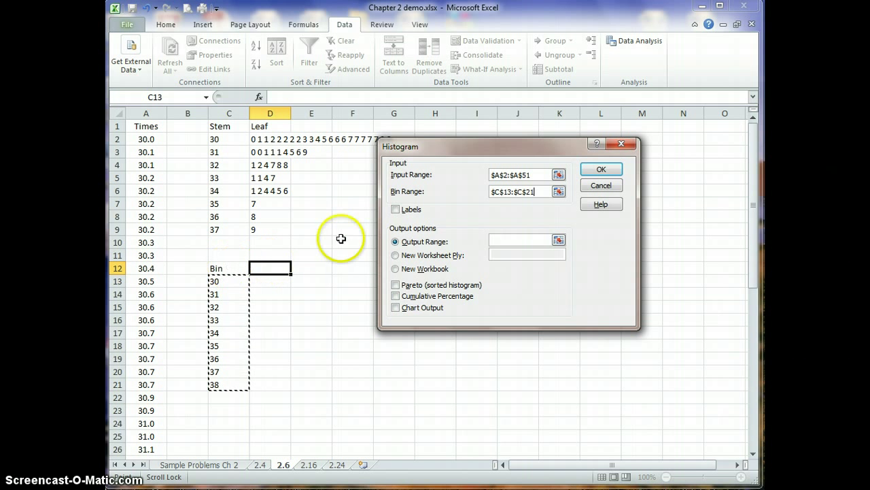
{"action": "left_click", "coordinate": [398, 221]}
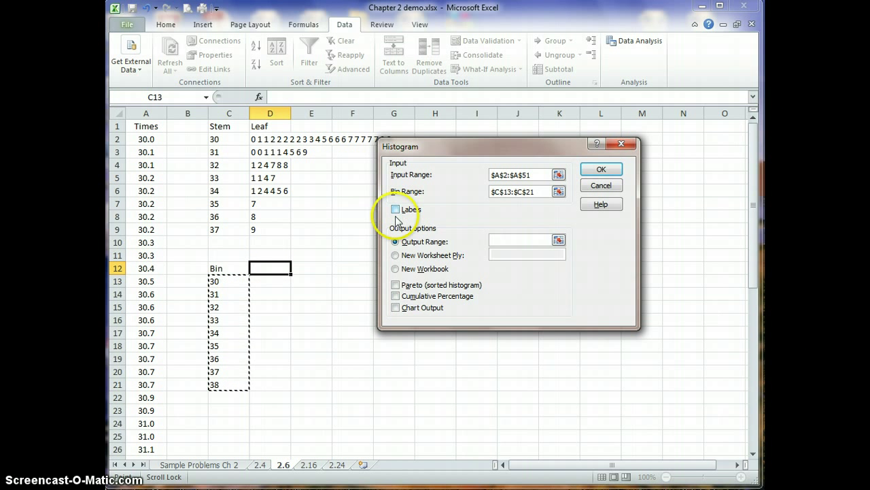
Generate the histogram with Chart Output enabled and the output range set to $F$12
{"action": "left_click", "coordinate": [396, 308]}
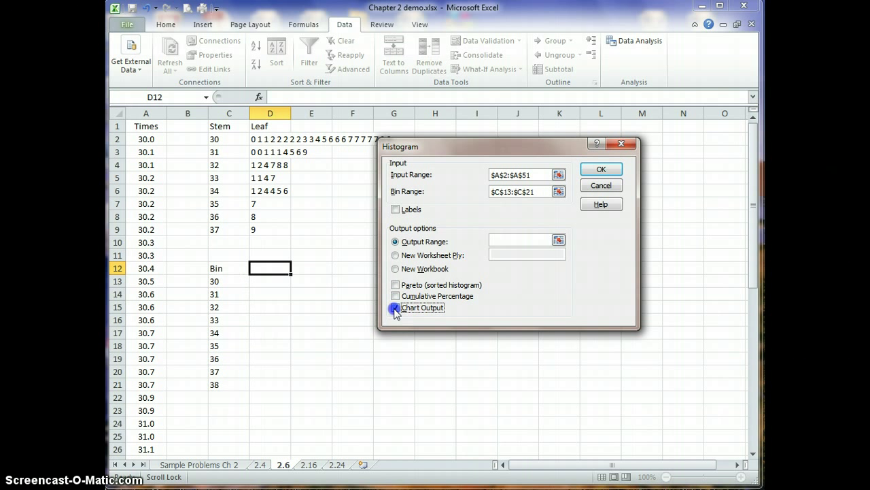
{"action": "left_click", "coordinate": [499, 240]}
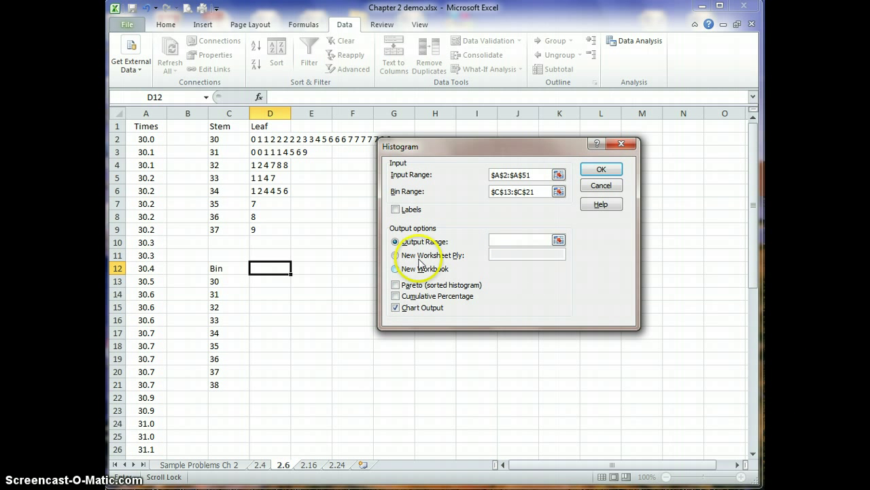
{"action": "left_click", "coordinate": [347, 271]}
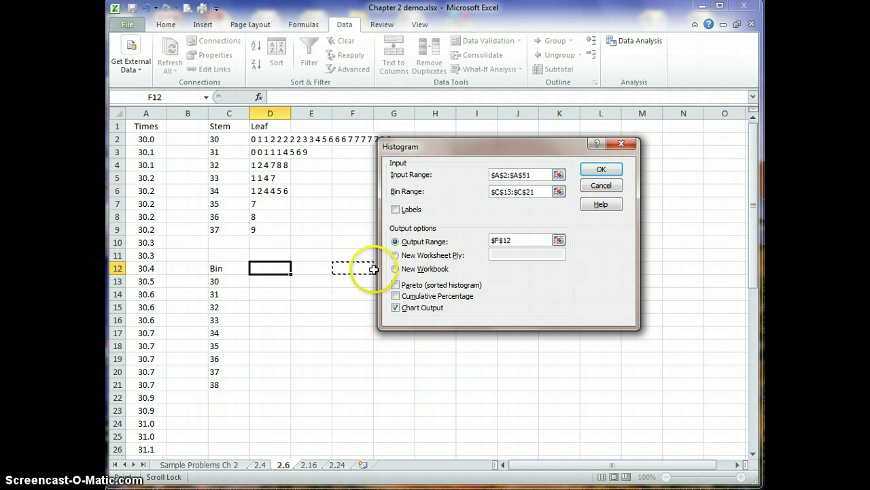
{"action": "left_click", "coordinate": [600, 169]}
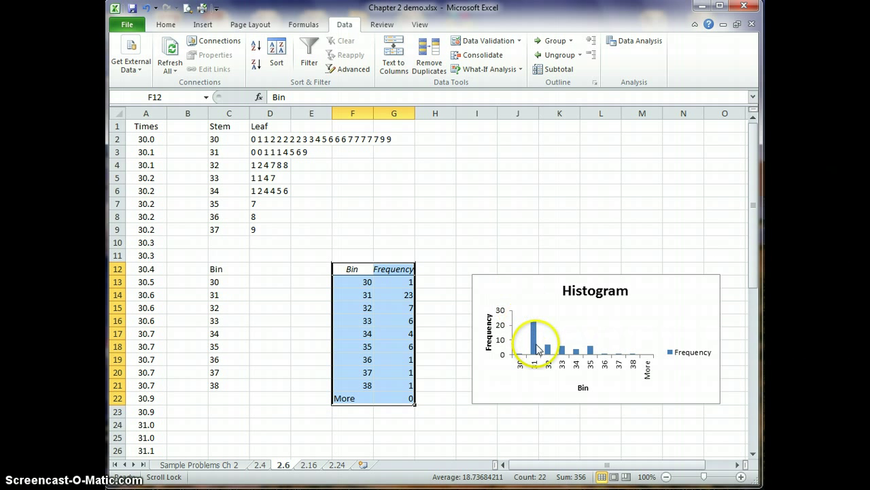
Set the gap width of the histogram's Frequency series to 0% so the bars touch
{"action": "mouse_move", "coordinate": [537, 347]}
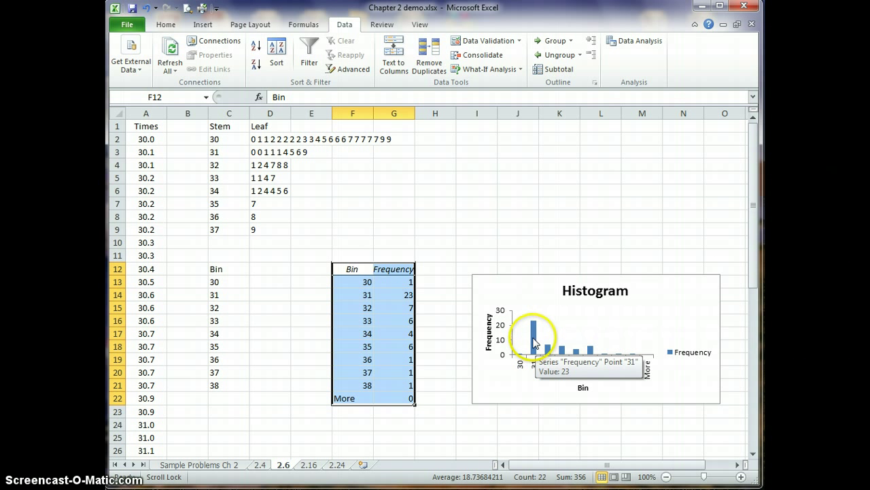
{"action": "right_click", "coordinate": [536, 344]}
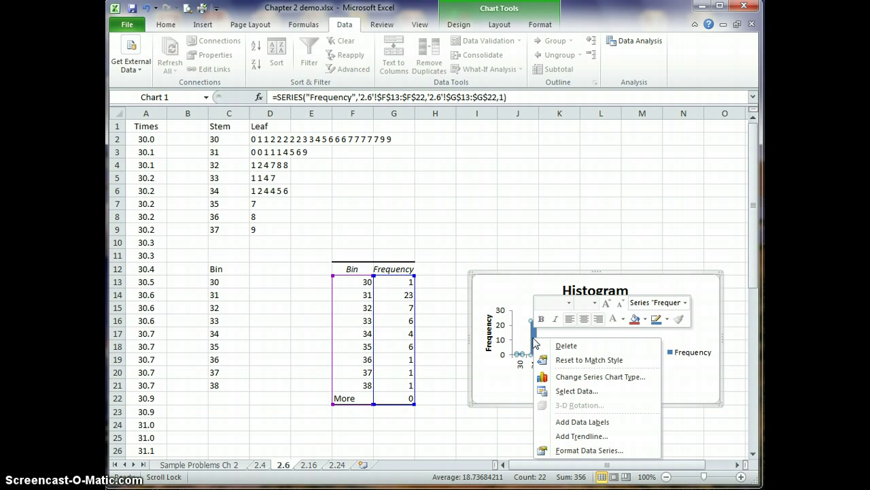
{"action": "left_click", "coordinate": [583, 452]}
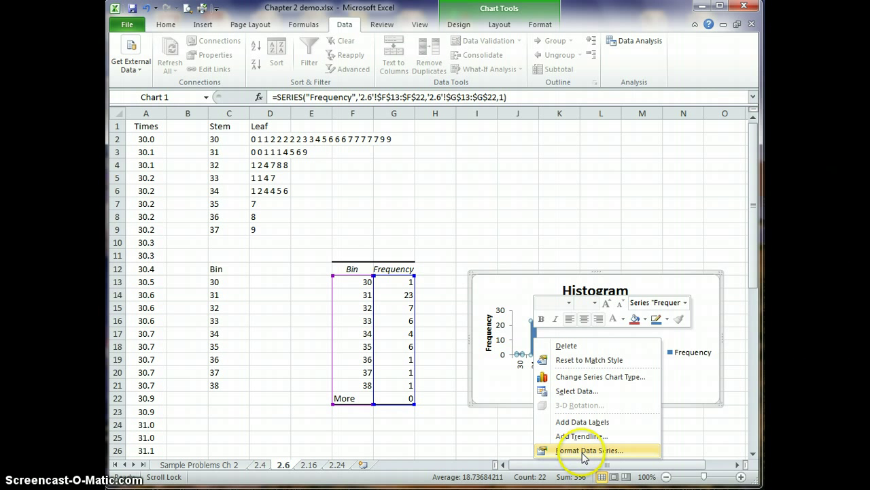
{"action": "left_click", "coordinate": [583, 451]}
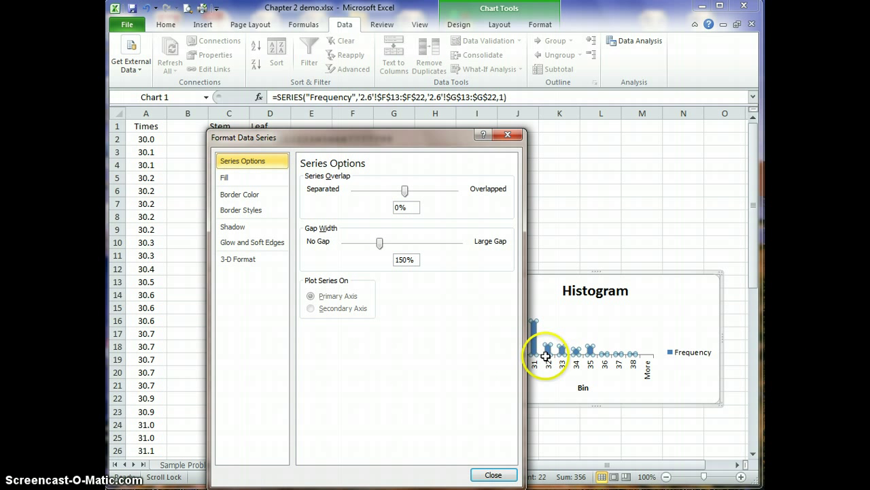
{"action": "left_click_drag", "start_coordinate": [379, 249], "coordinate": [328, 249]}
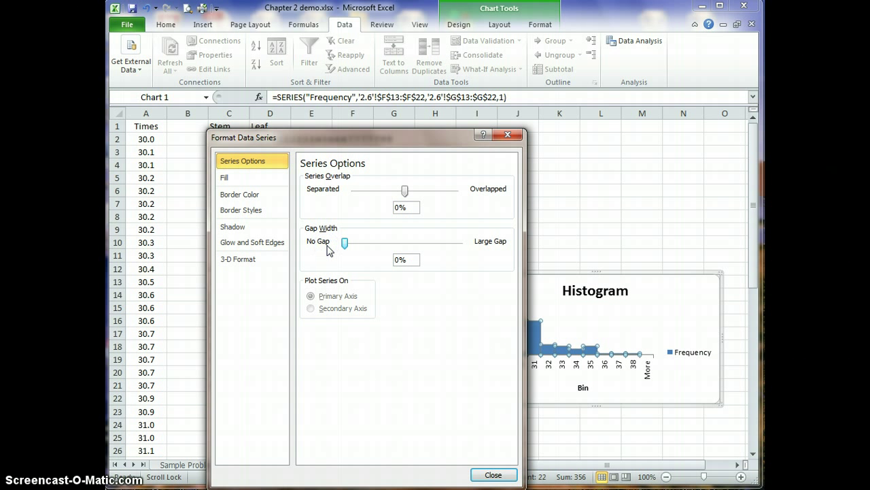
{"action": "left_click", "coordinate": [492, 475]}
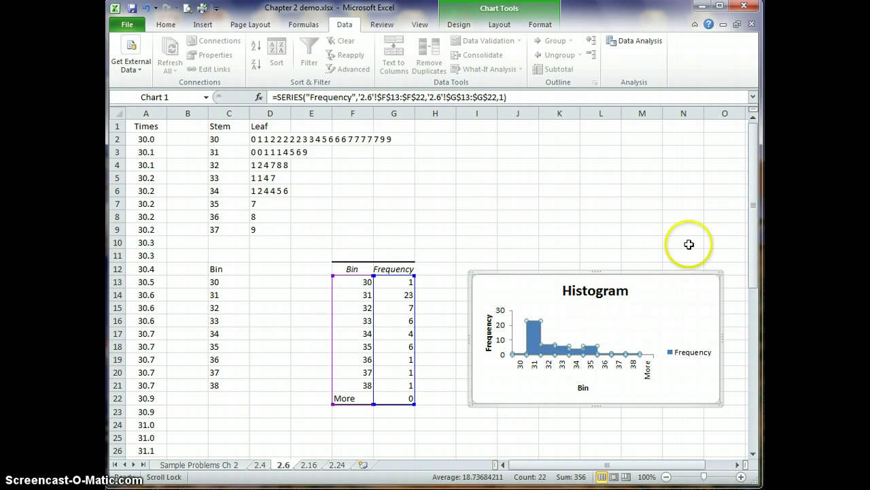
Move the histogram directly below the frequency table and enlarge it to span about columns C to L and rows 23 to 42
{"action": "left_click_drag", "start_coordinate": [753, 221], "coordinate": [751, 281]}
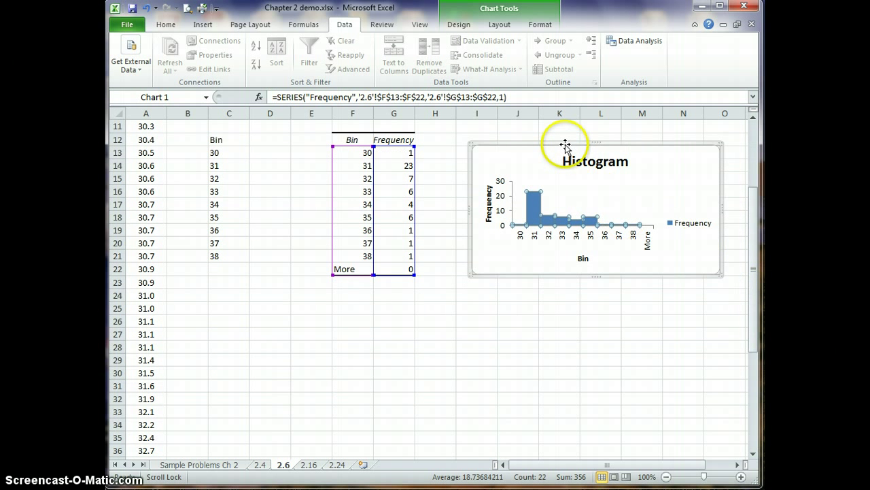
{"action": "left_click_drag", "start_coordinate": [564, 140], "coordinate": [309, 282]}
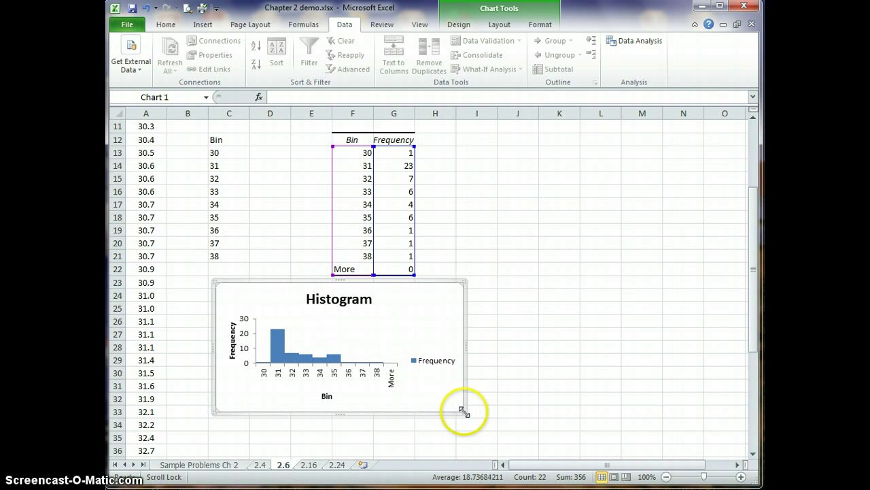
{"action": "left_click_drag", "start_coordinate": [464, 410], "coordinate": [633, 228]}
{"action": "left_click_drag", "start_coordinate": [755, 375], "coordinate": [754, 285]}
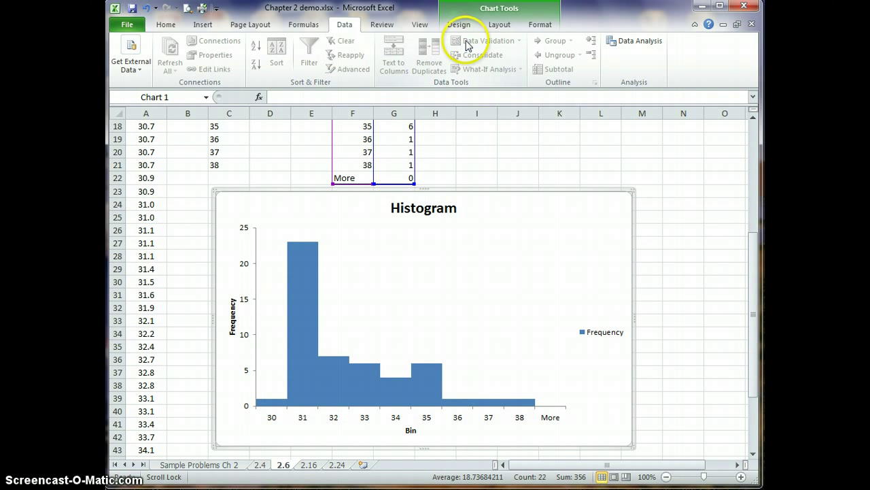
Remove the chart title and the legend from the histogram
{"action": "left_click", "coordinate": [500, 24]}
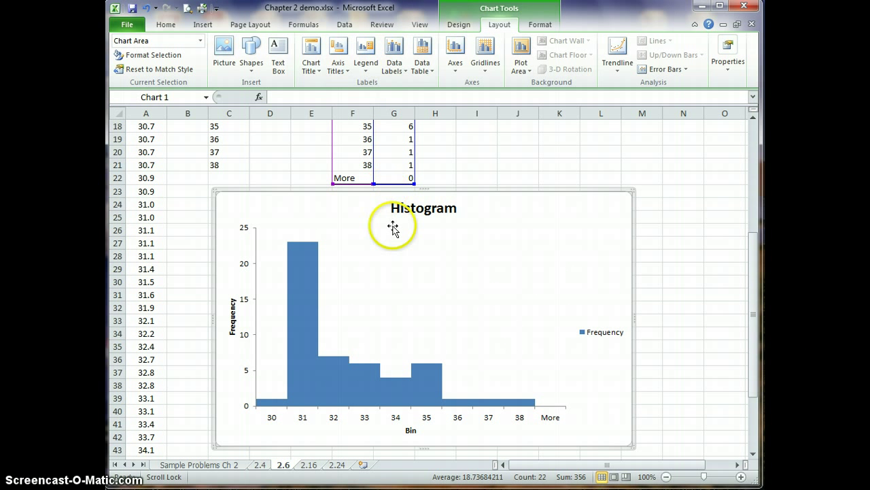
{"action": "left_click", "coordinate": [311, 66]}
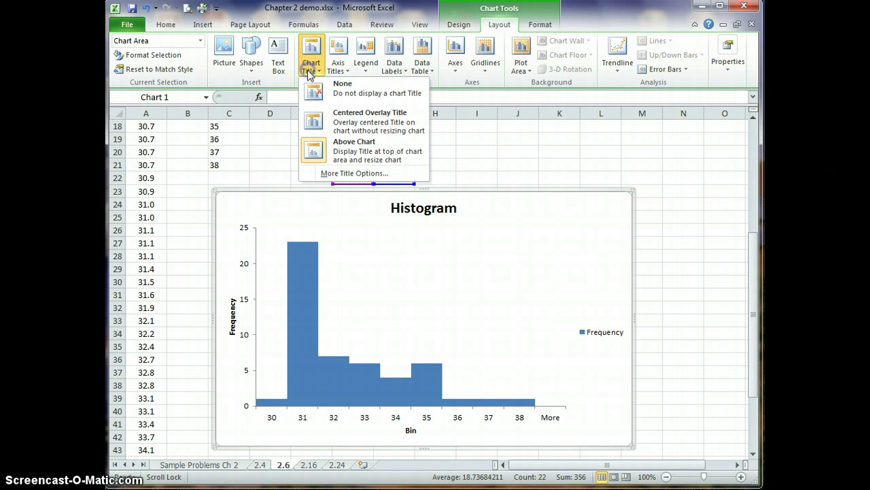
{"action": "left_click", "coordinate": [326, 101]}
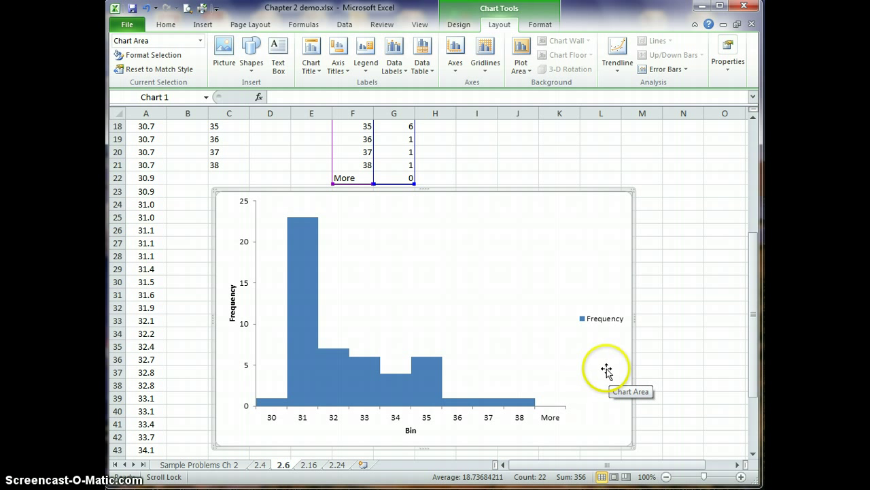
{"action": "left_click", "coordinate": [367, 68]}
{"action": "left_click", "coordinate": [387, 87]}
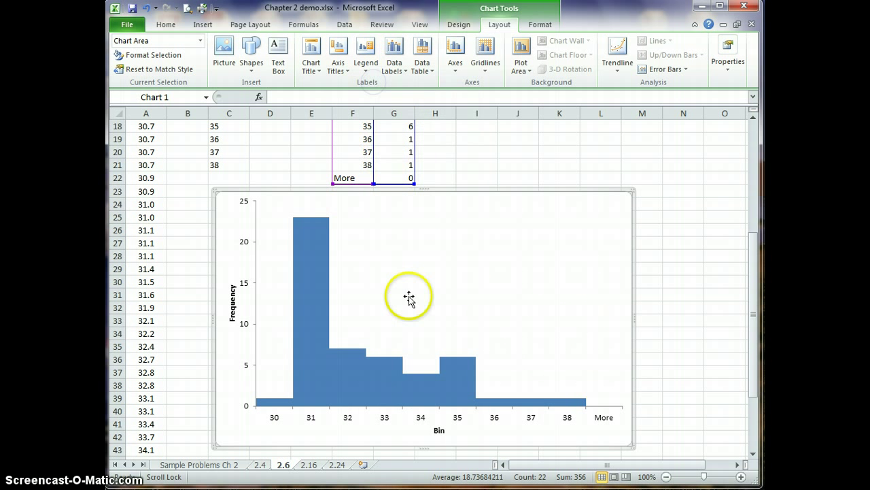
Change the histogram's horizontal axis title to "Times" and deselect the chart
{"action": "double_click", "coordinate": [439, 425]}
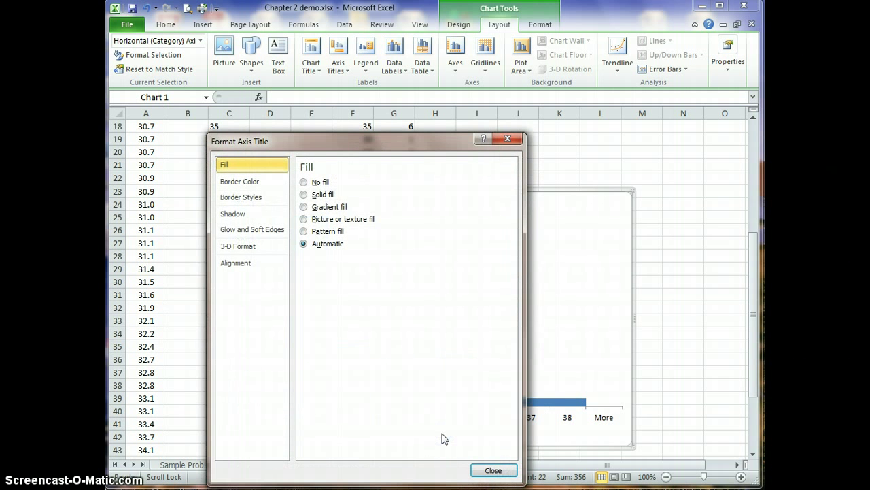
{"action": "left_click", "coordinate": [493, 470]}
{"action": "left_click", "coordinate": [437, 431]}
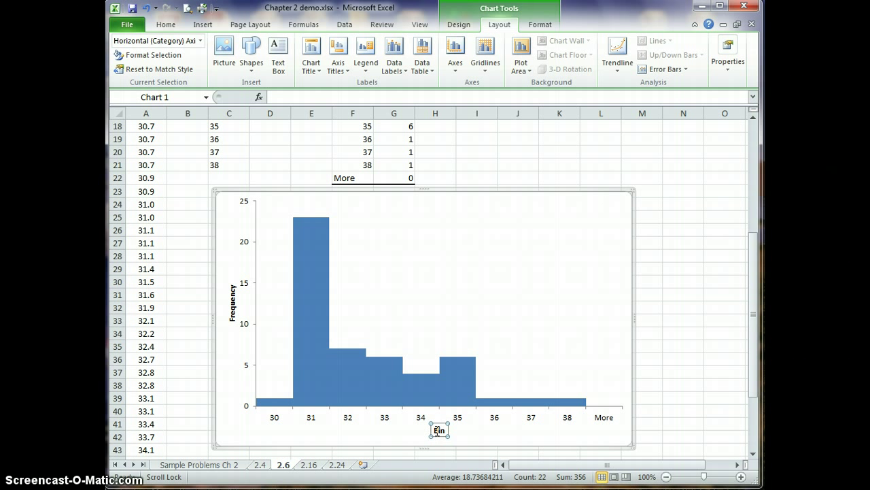
{"action": "double_click", "coordinate": [438, 430]}
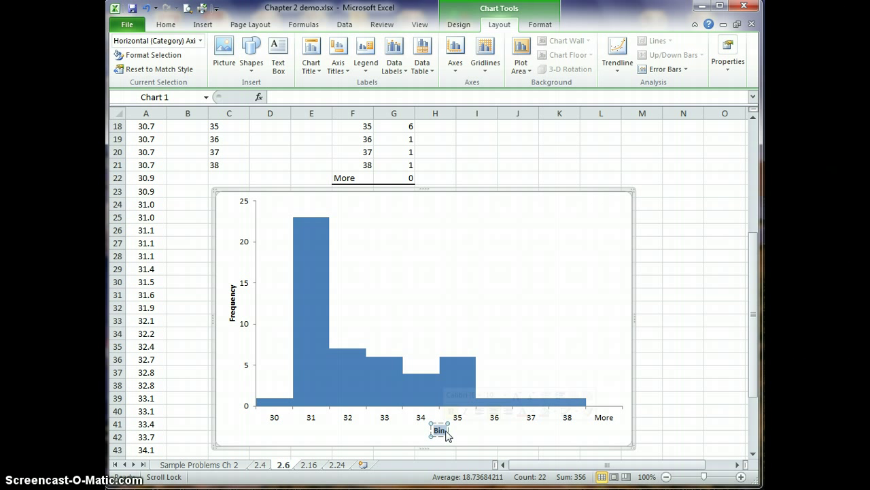
{"action": "type", "text": "T"}
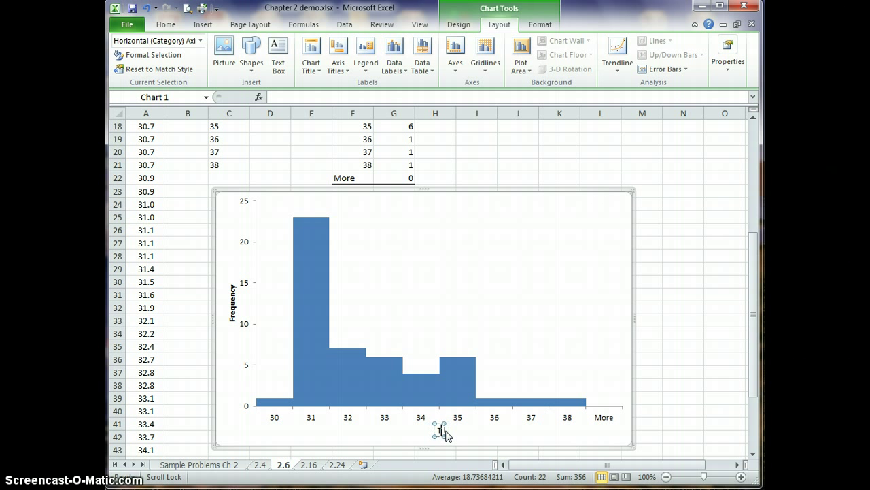
{"action": "type", "text": "imes"}
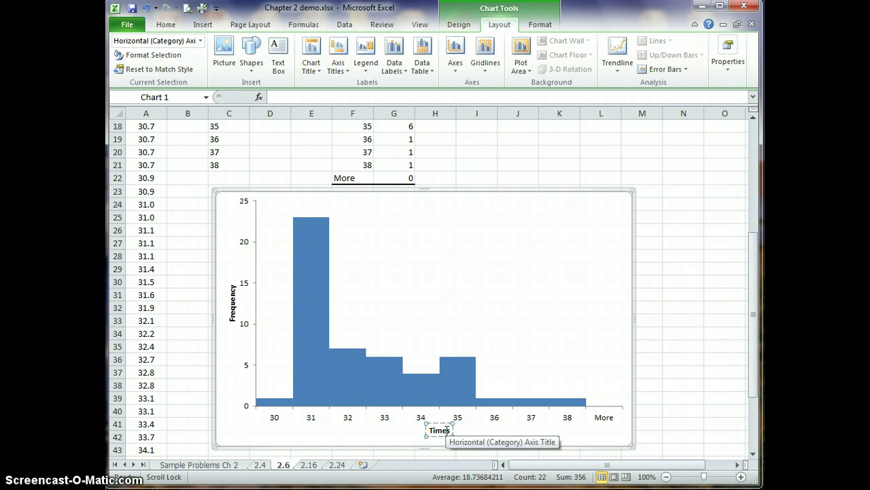
{"action": "left_click", "coordinate": [518, 168]}
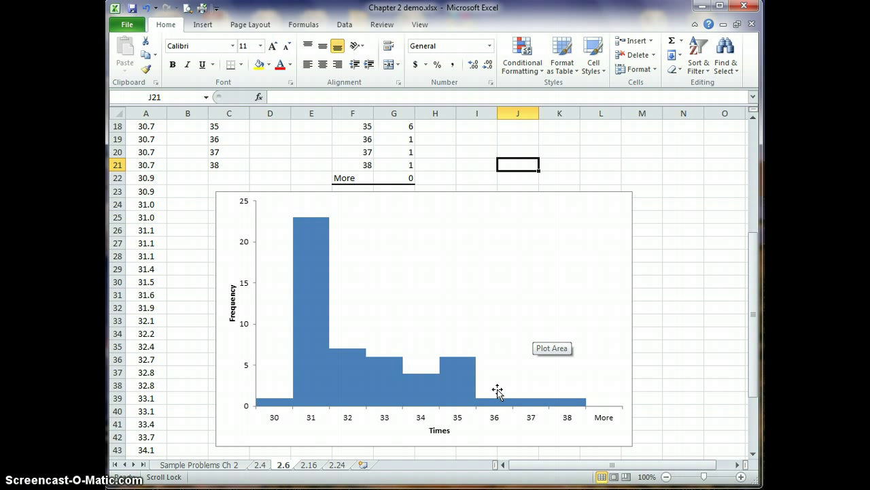
{"action": "mouse_move", "coordinate": [472, 404]}
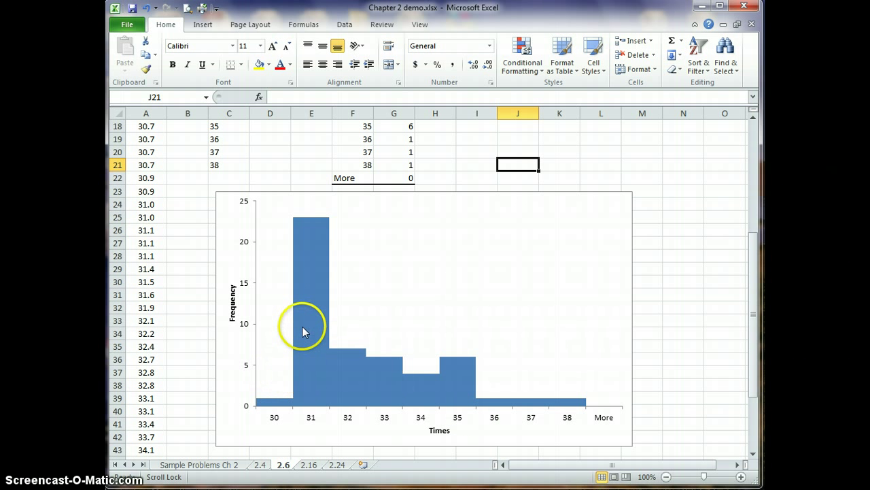
{"action": "mouse_move", "coordinate": [310, 229]}
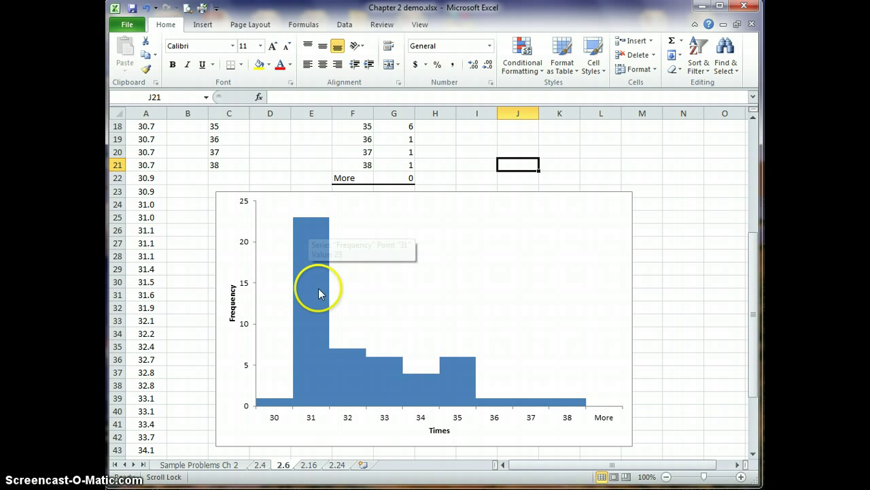